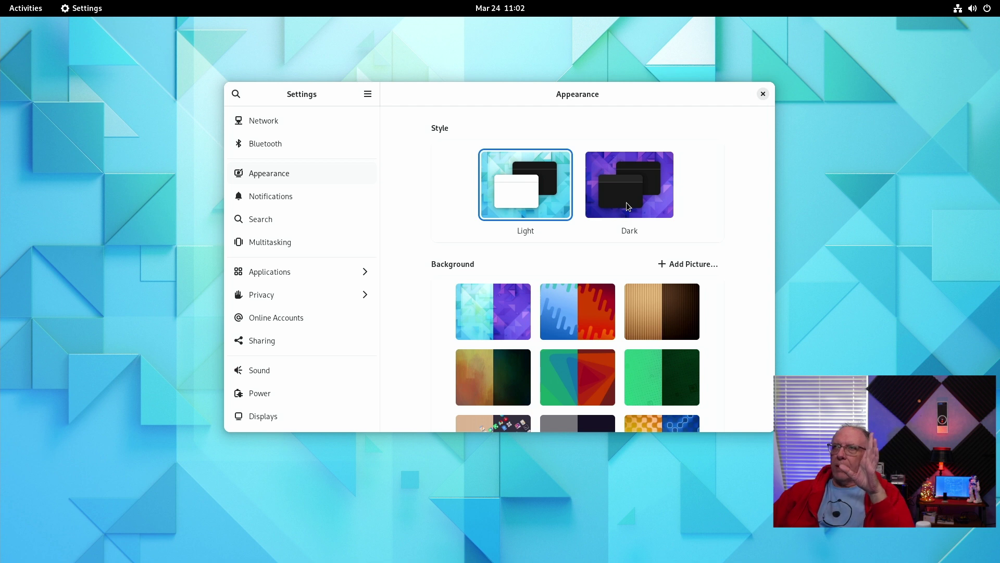
Step: Try the dark style and the blue-and-red wave and wood wallpapers
left_click(627, 206)
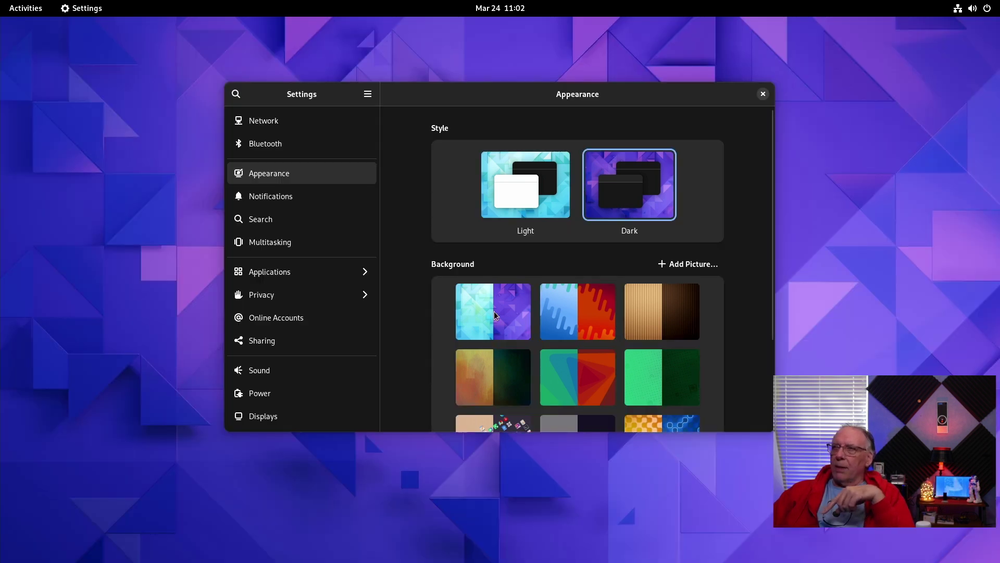
scroll(494, 315, "down", 3)
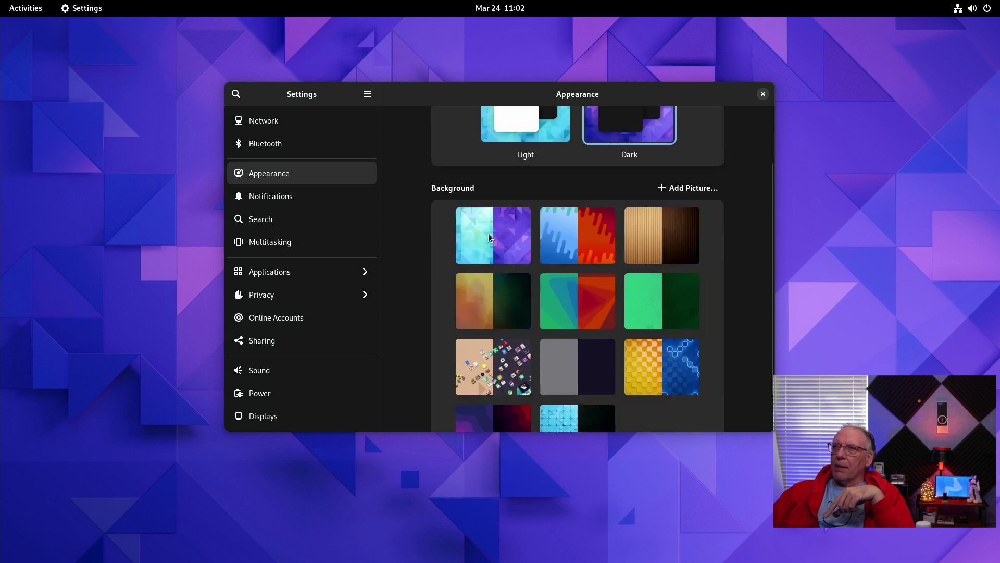
scroll(489, 237, "up", 3)
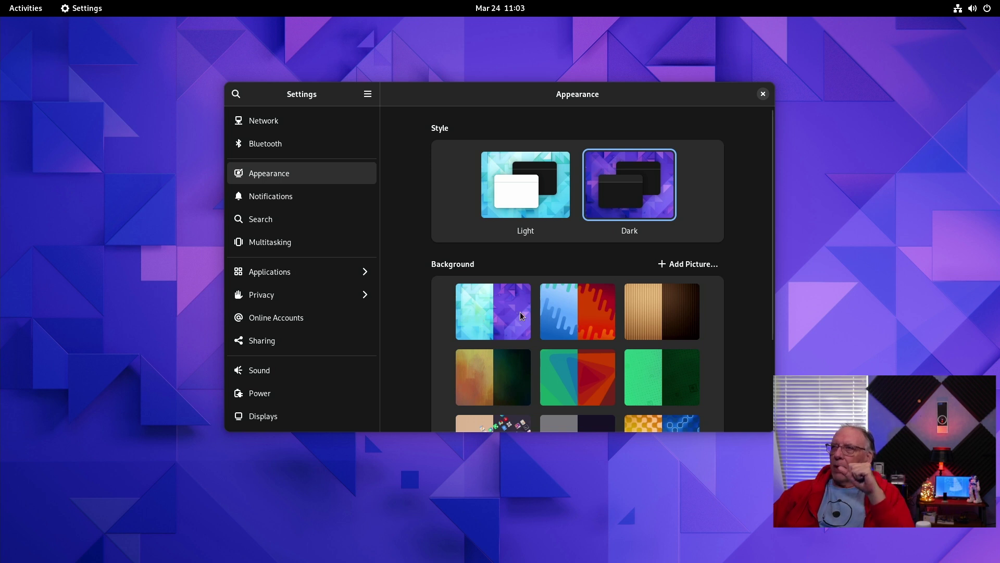
left_click(583, 323)
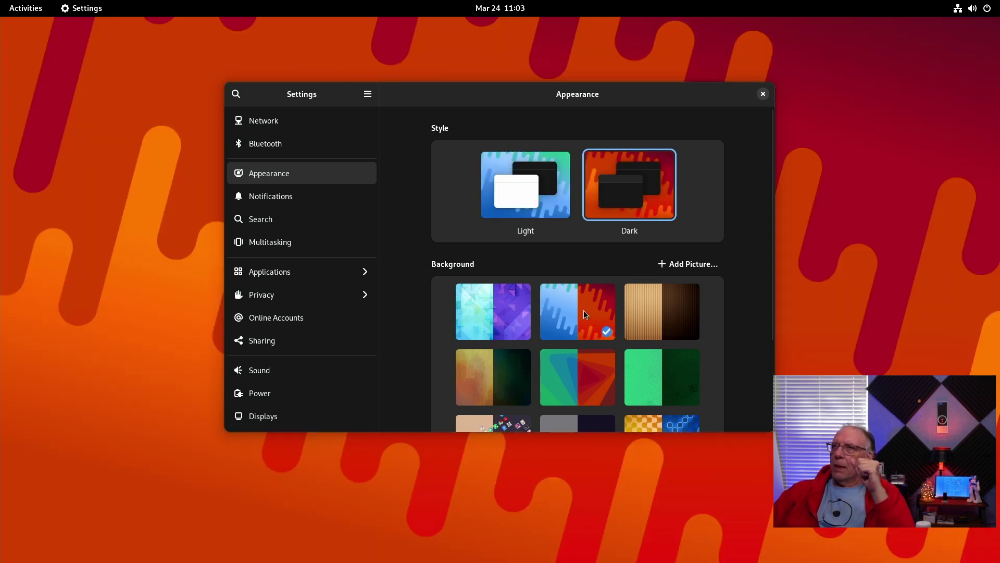
left_click(557, 209)
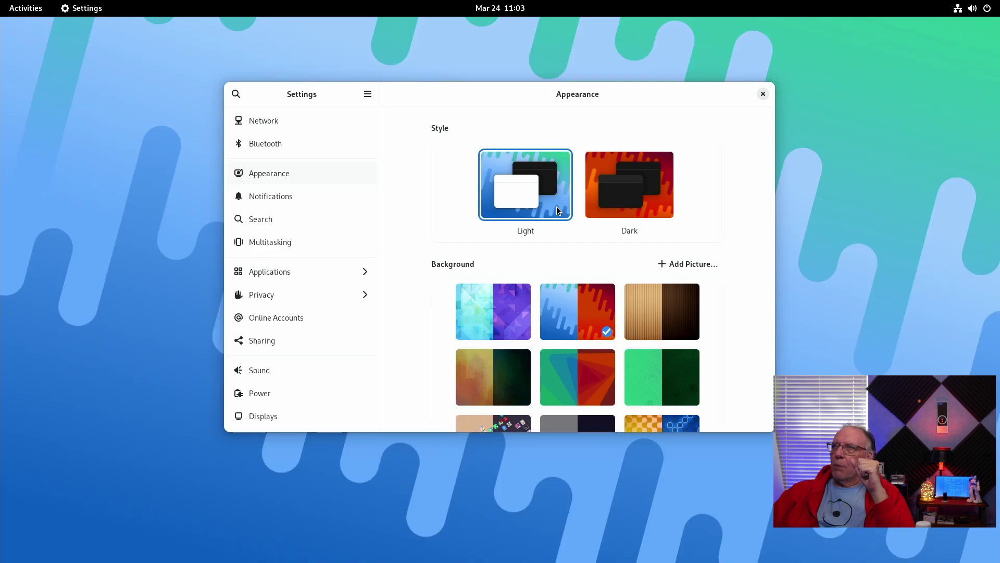
left_click(678, 329)
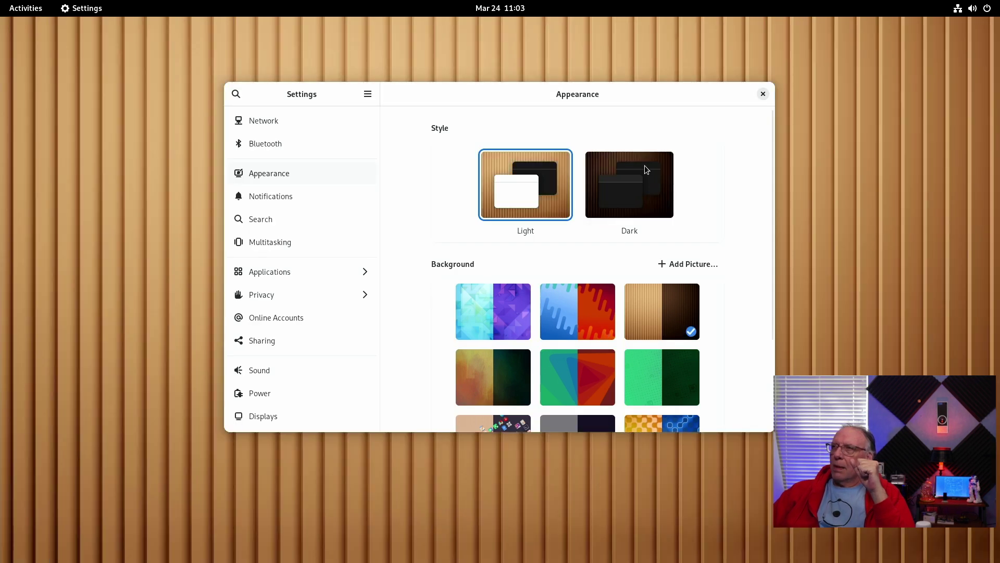
Step: Finish on the Light style with the orange-and-green painted wallpaper and close Settings
left_click(645, 180)
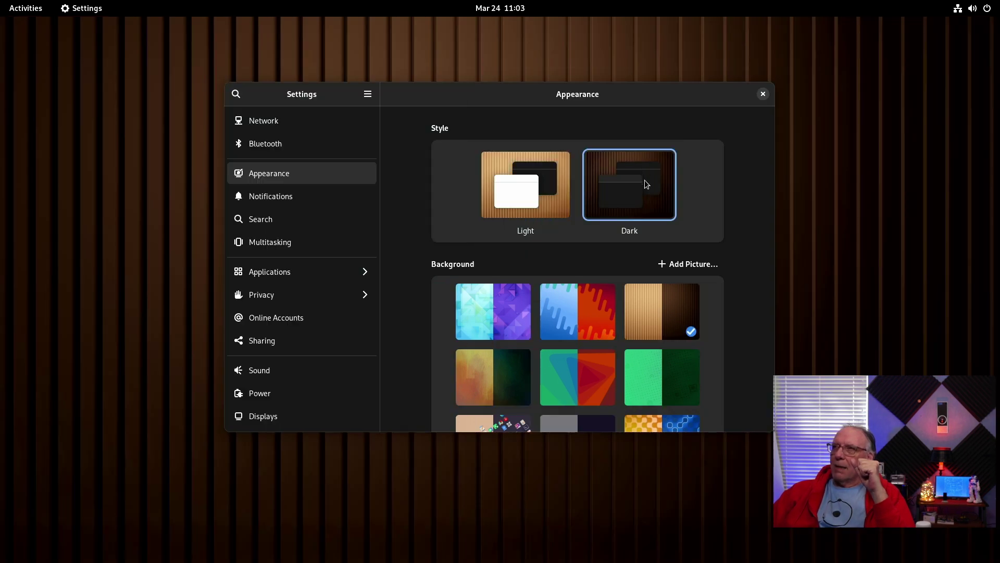
left_click(496, 379)
left_click(555, 180)
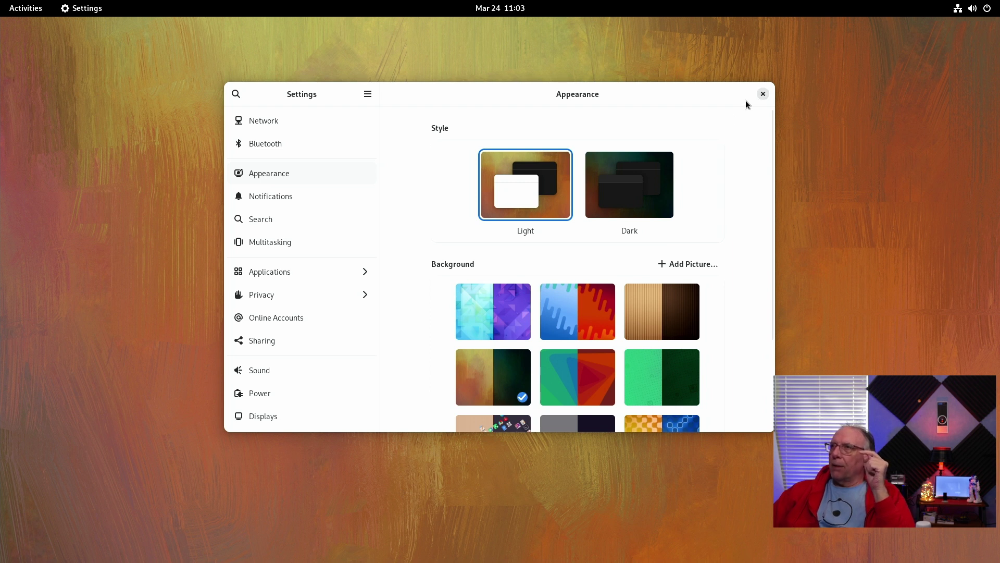
left_click(763, 95)
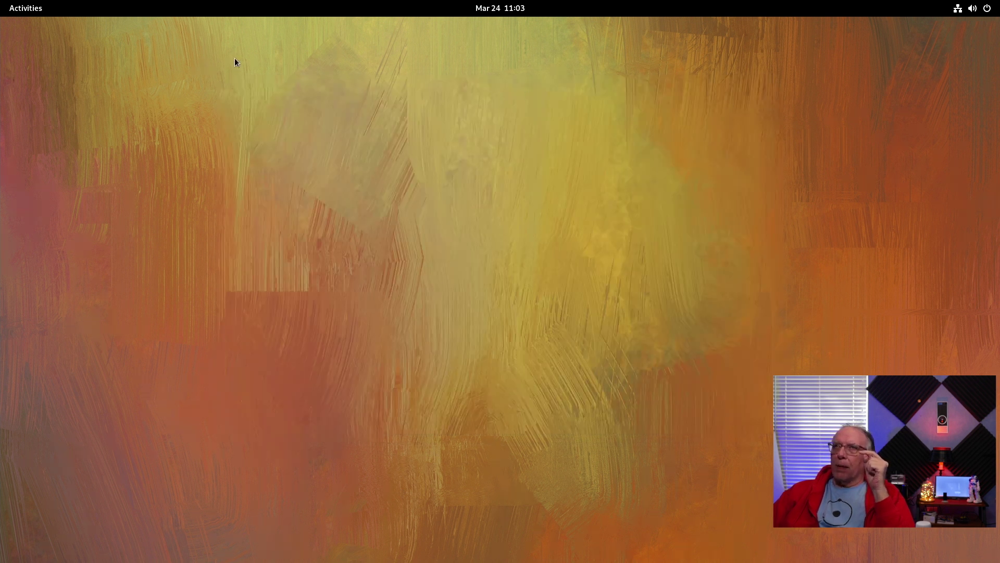
Step: Launch Console from the overview, nudge its window right, and briefly open Appearance settings
left_click(18, 10)
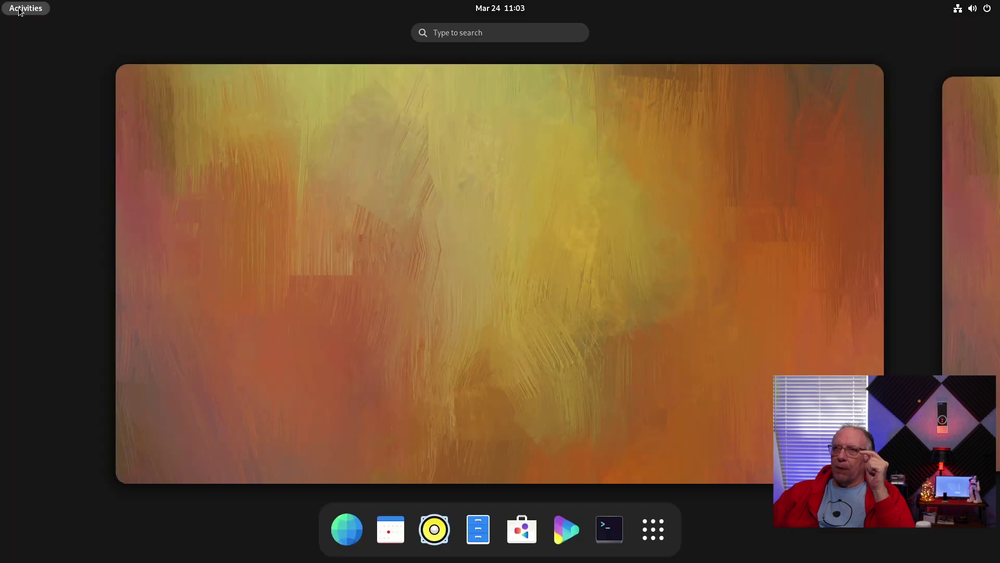
left_click(602, 524)
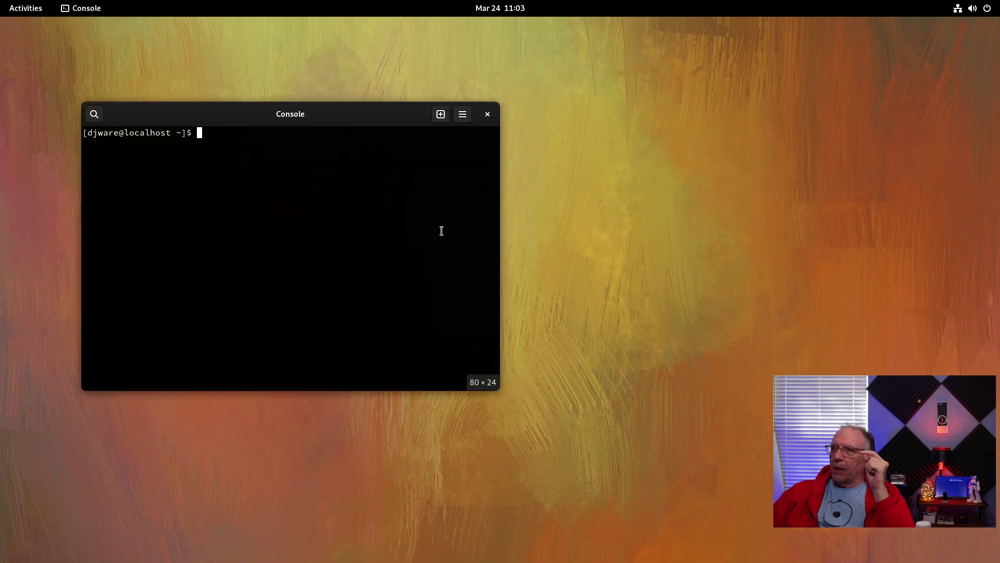
left_click_drag(377, 120, 441, 122)
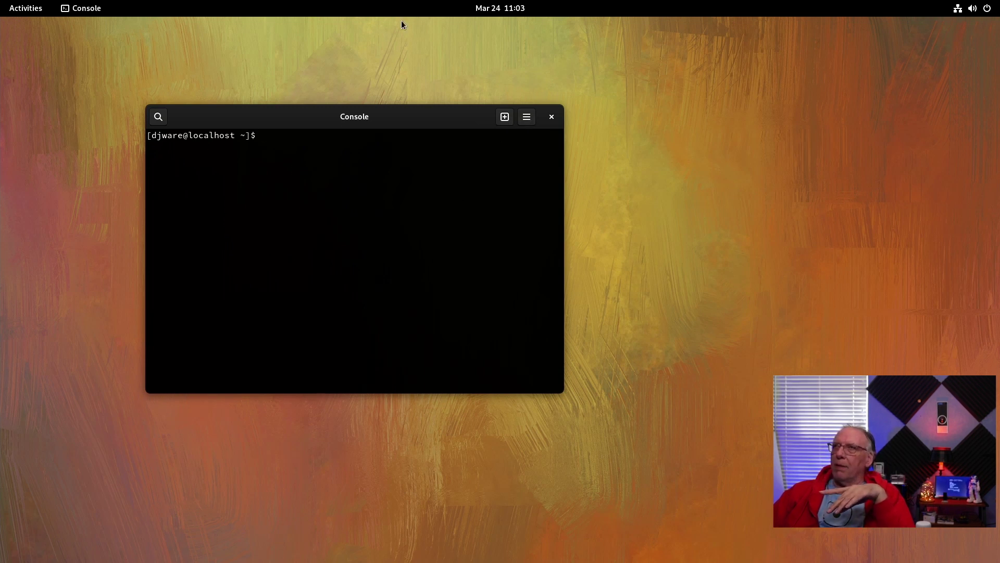
right_click(664, 57)
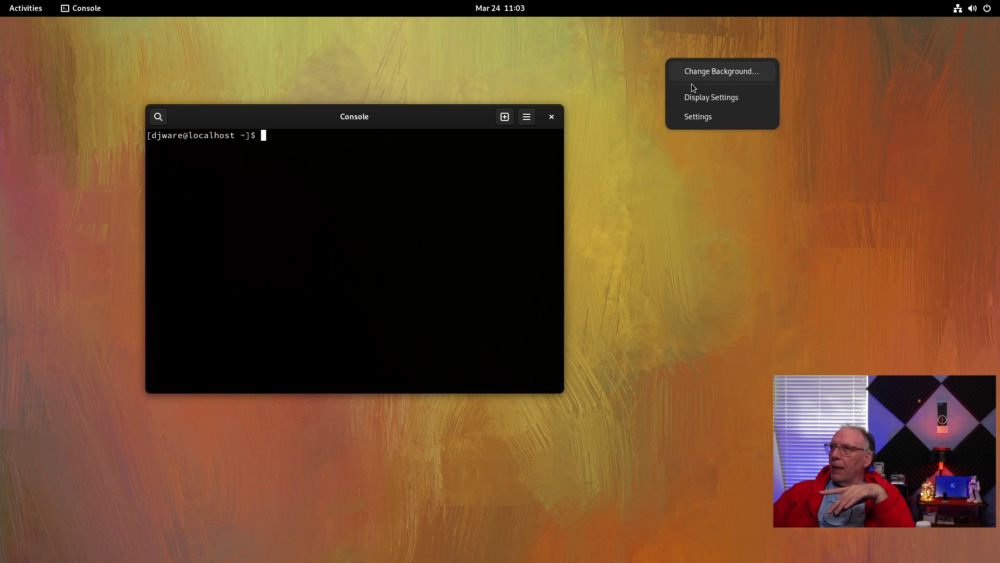
left_click(691, 70)
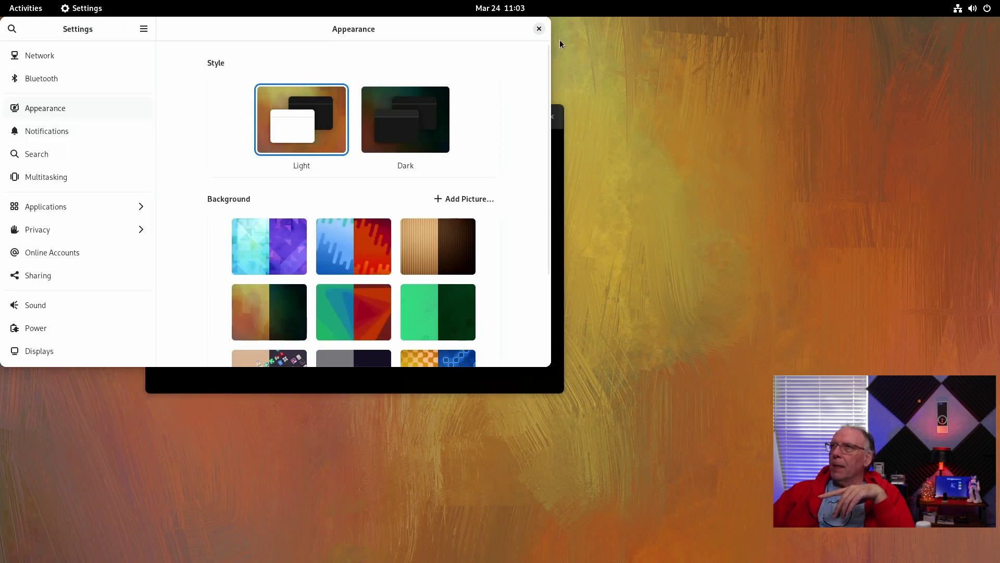
left_click(539, 29)
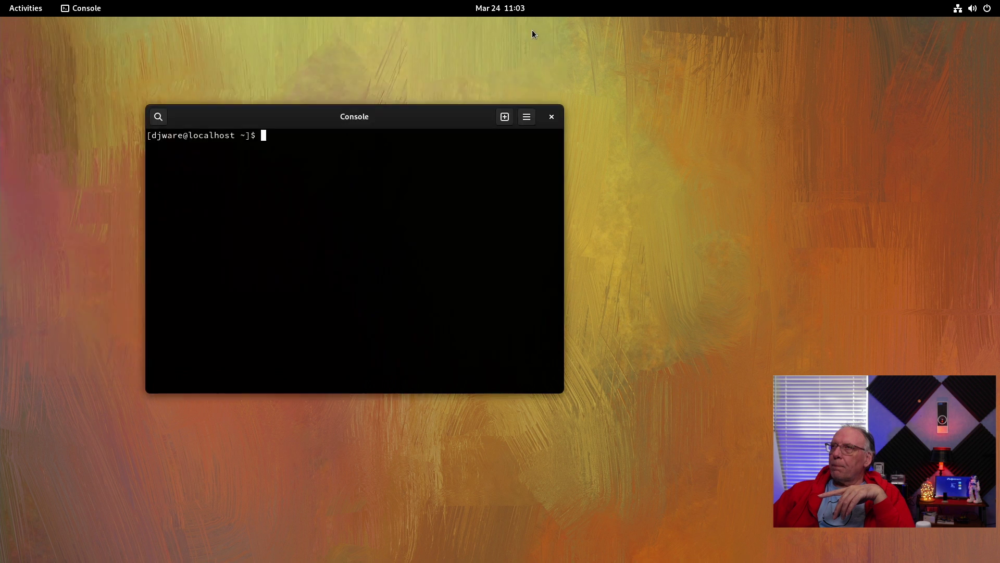
Step: Switch Console between light and dark colour schemes twice, ending dark, then close it
left_click(527, 117)
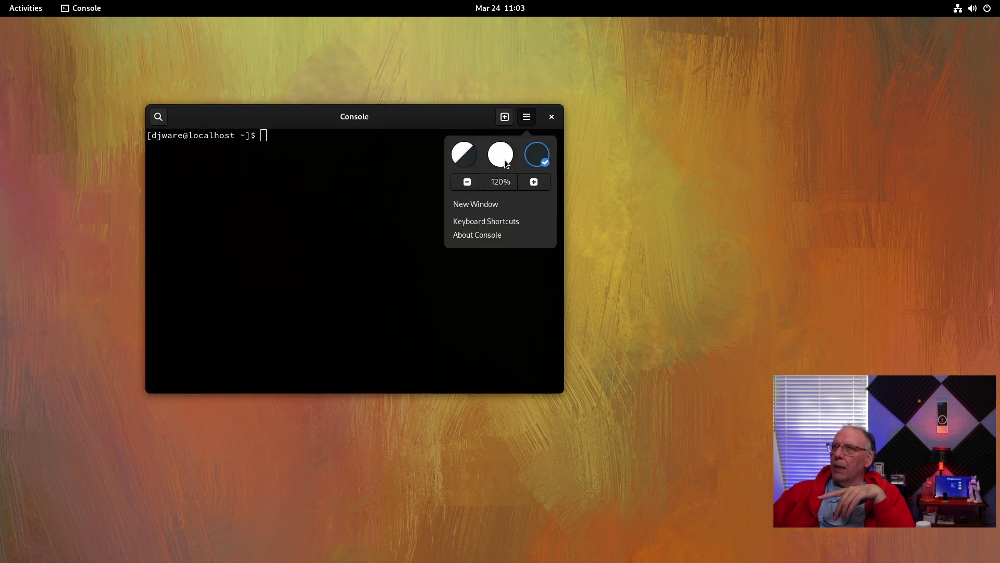
left_click(503, 158)
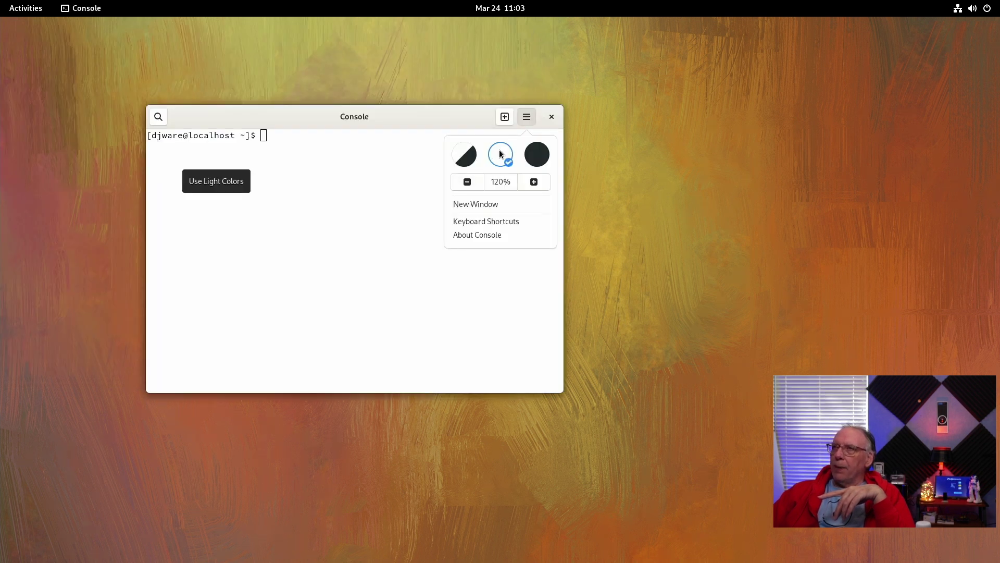
left_click(534, 157)
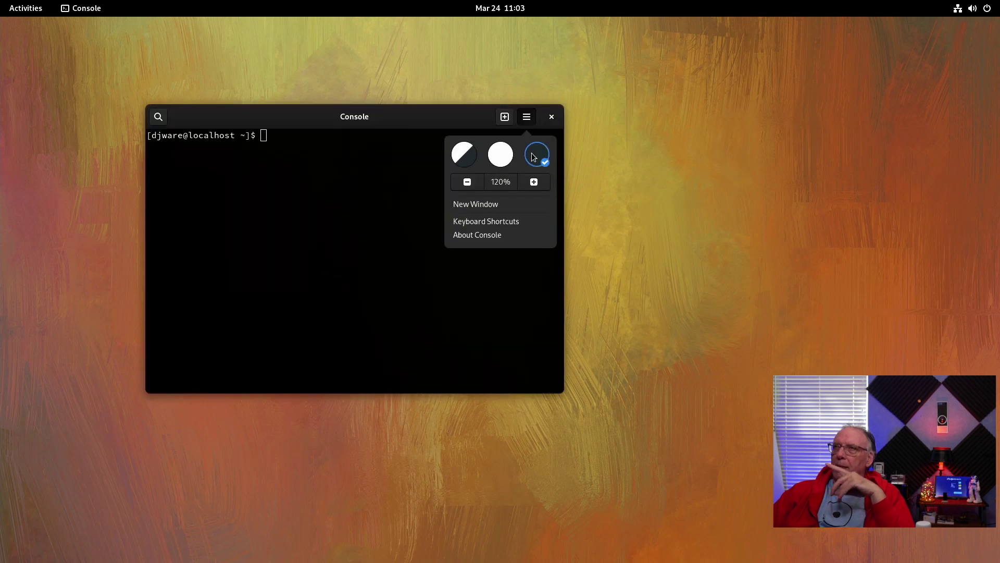
left_click(499, 163)
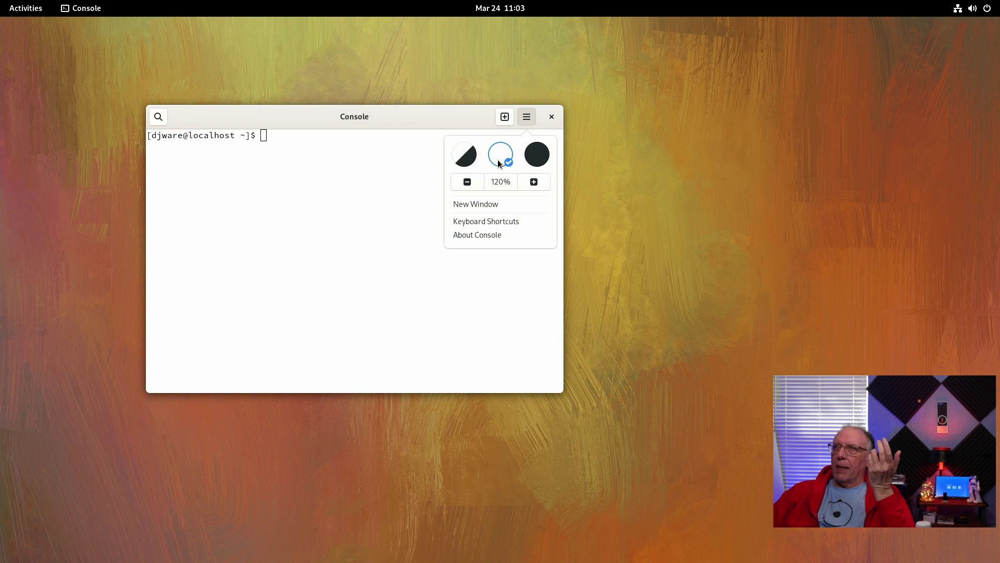
left_click(537, 158)
left_click(553, 117)
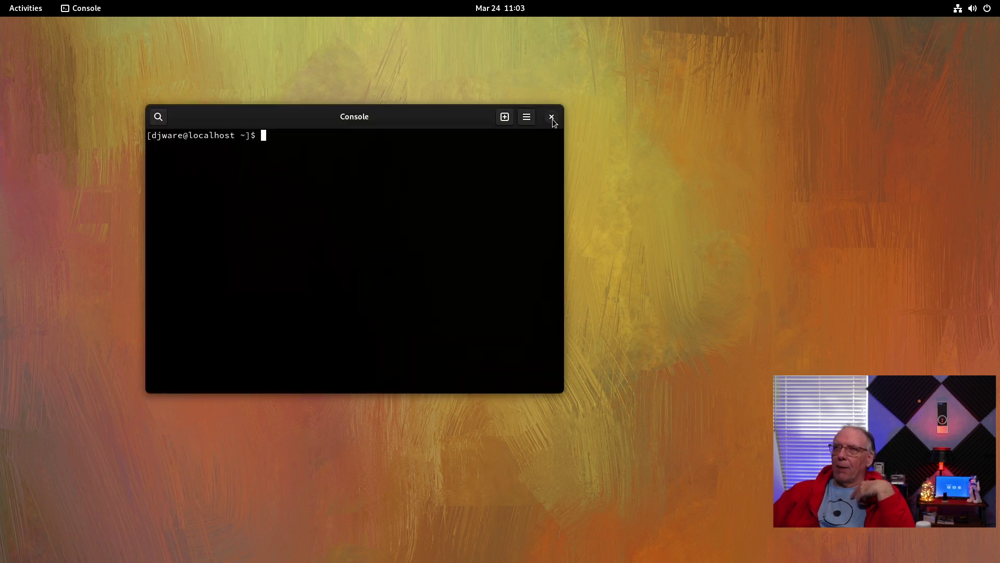
left_click(552, 116)
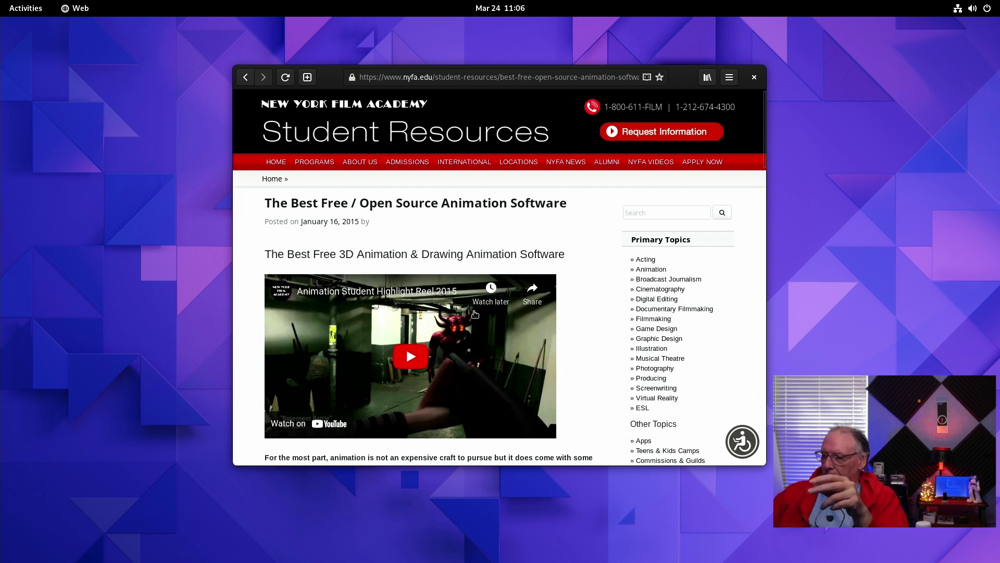
Step: Capture the web browser window after trying the area selection and whole-screen modes
key("Print")
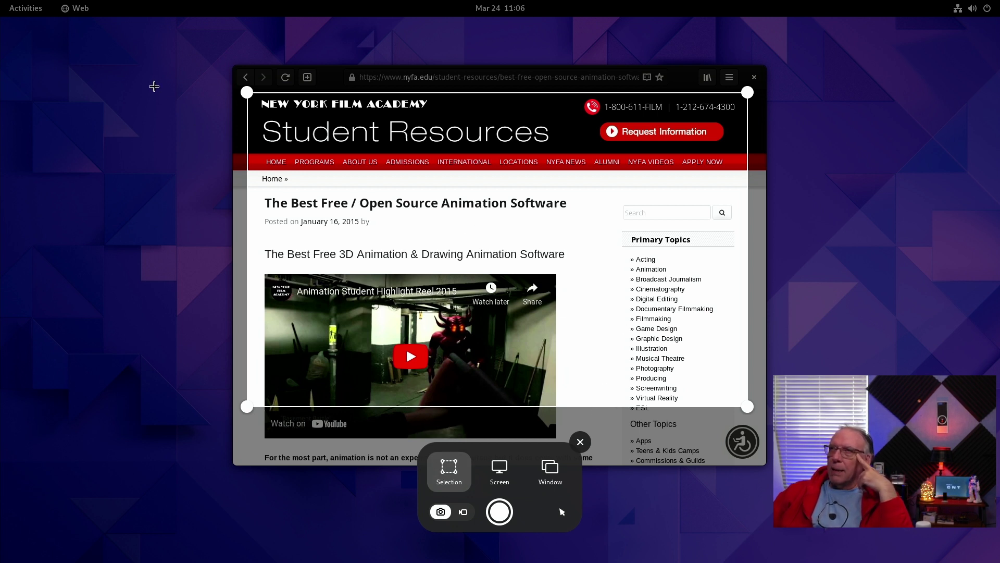
left_click_drag(247, 93, 233, 94)
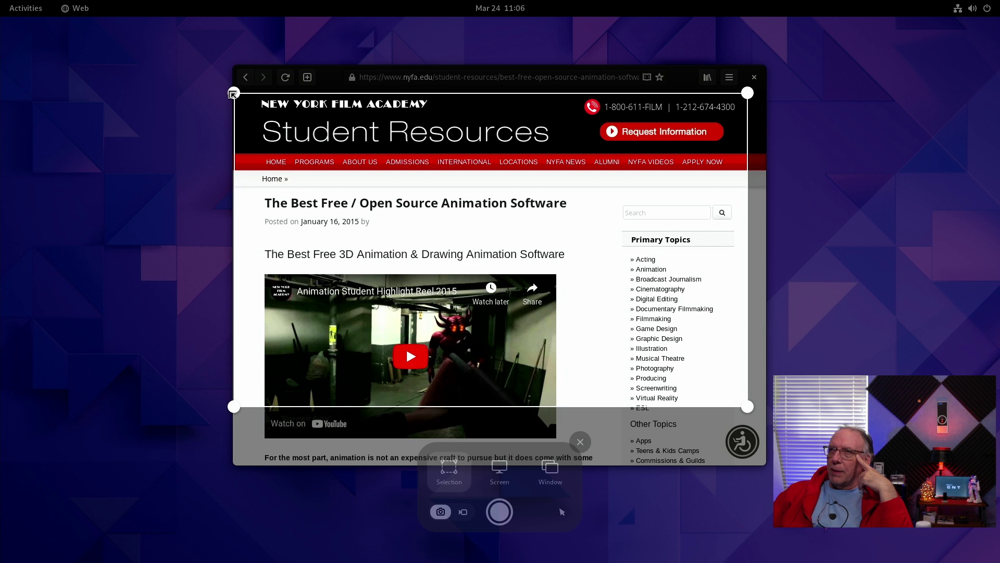
left_click_drag(748, 406, 767, 463)
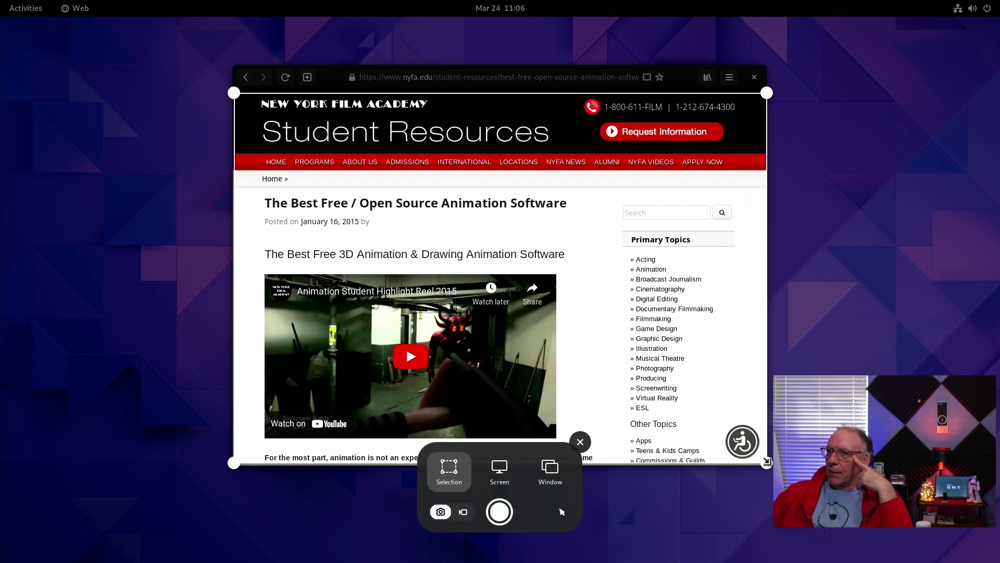
left_click(497, 474)
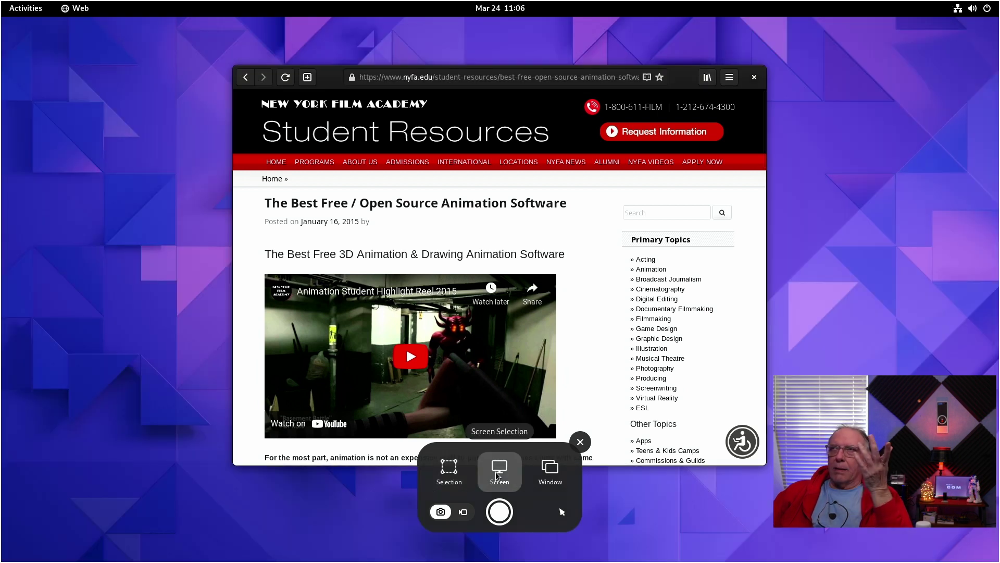
left_click(555, 468)
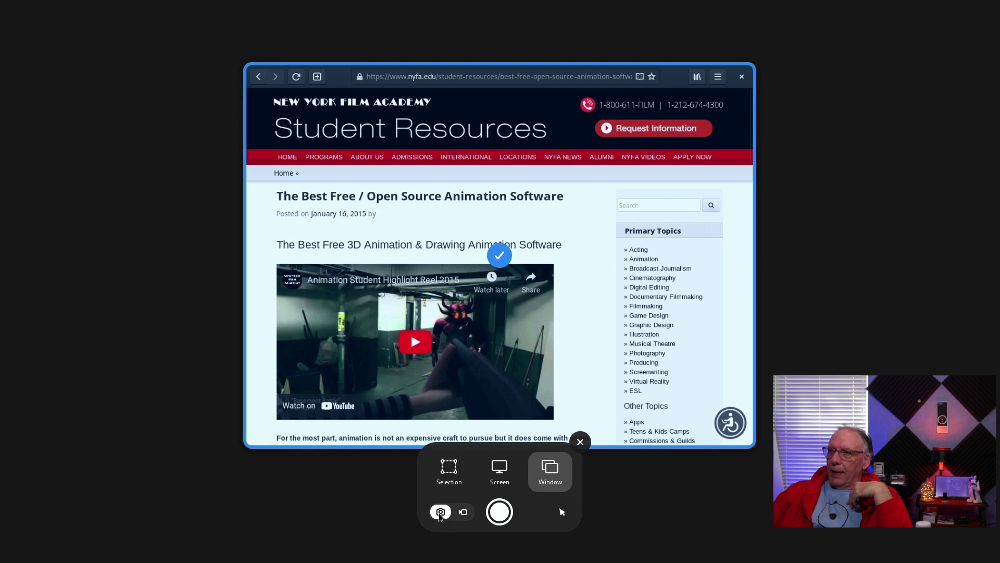
left_click(500, 511)
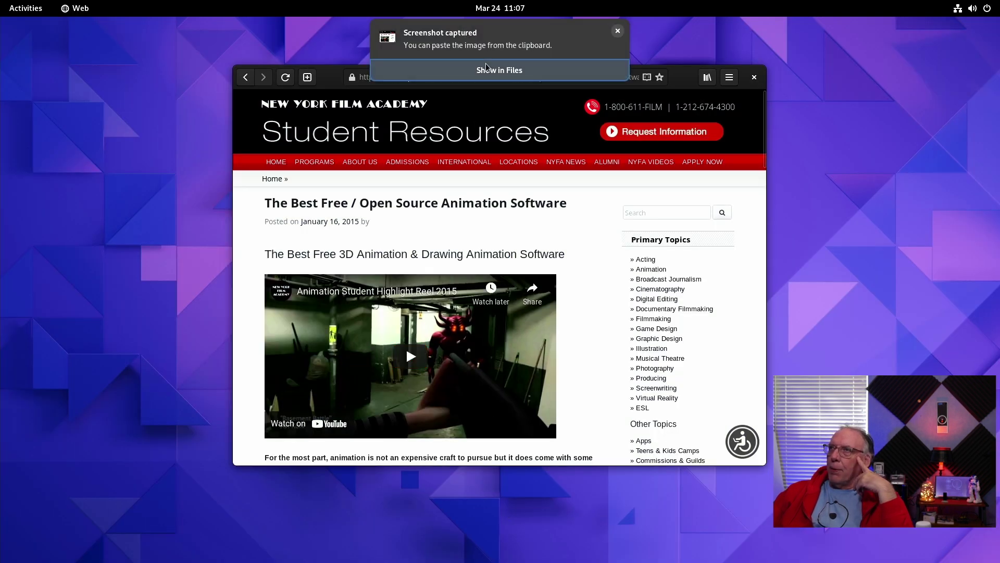
Step: Show the new screenshot in Pictures/Screenshots in Files, then close the Files window
left_click(485, 72)
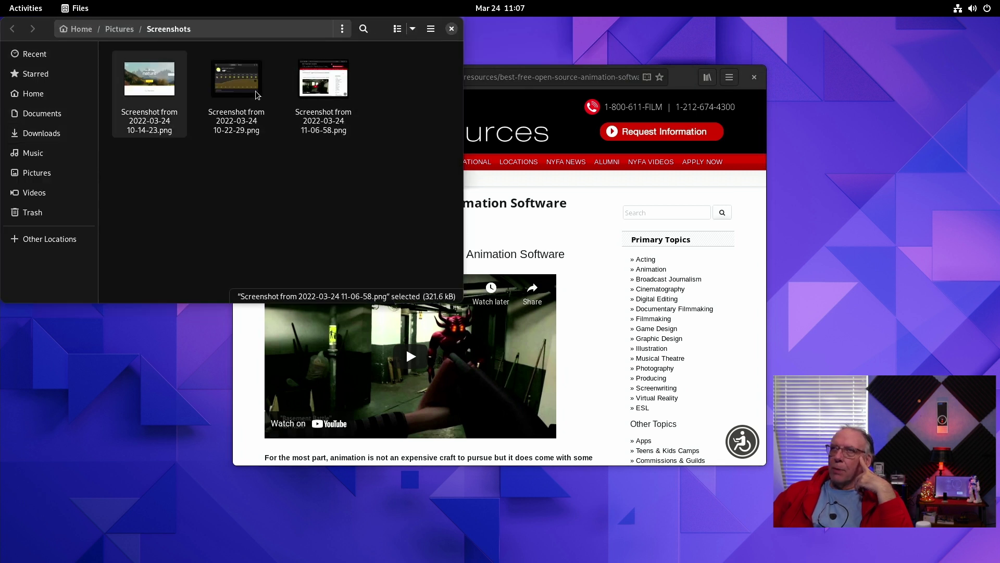
left_click(451, 30)
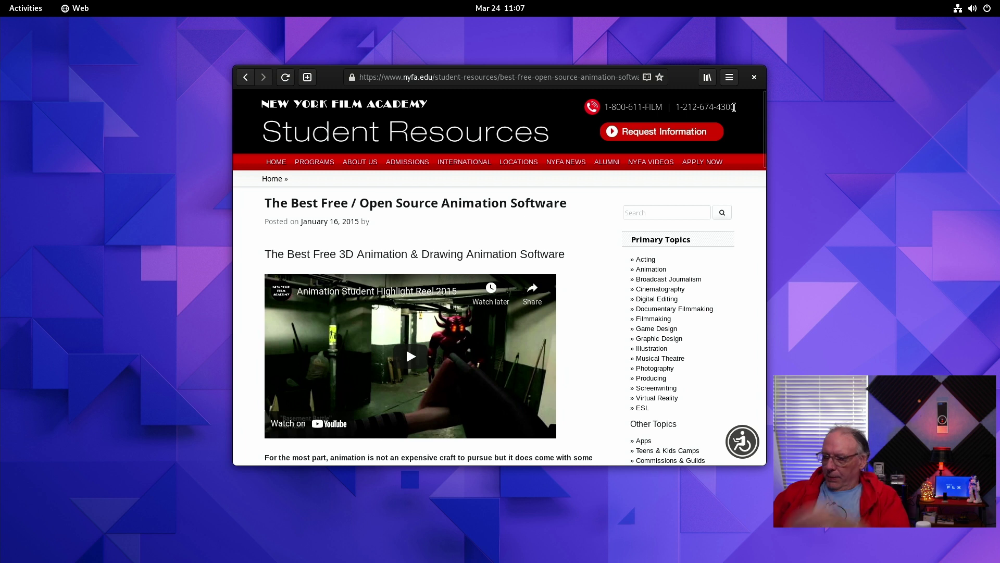
Step: Start a screencast recording of the browser window
key("Print")
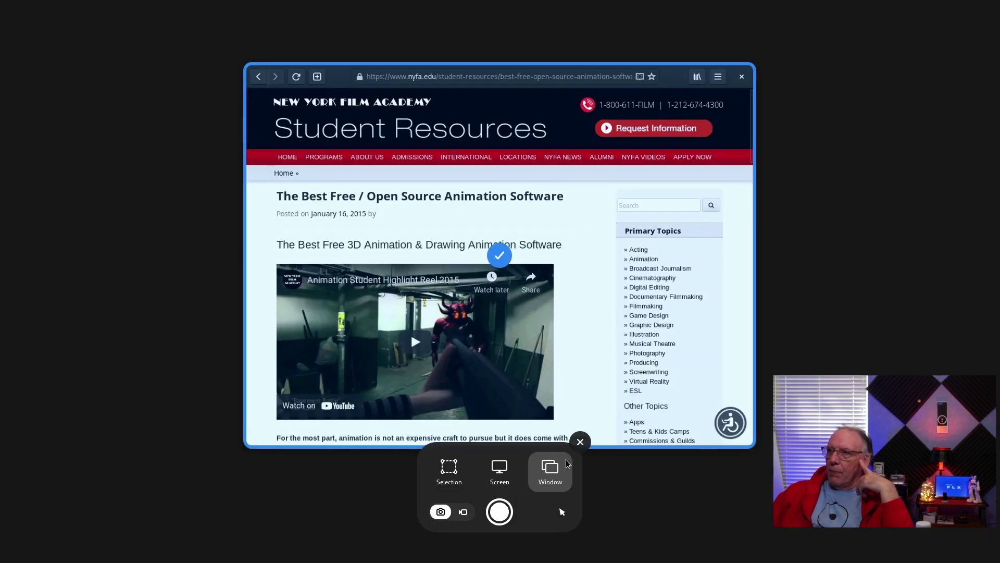
left_click(467, 513)
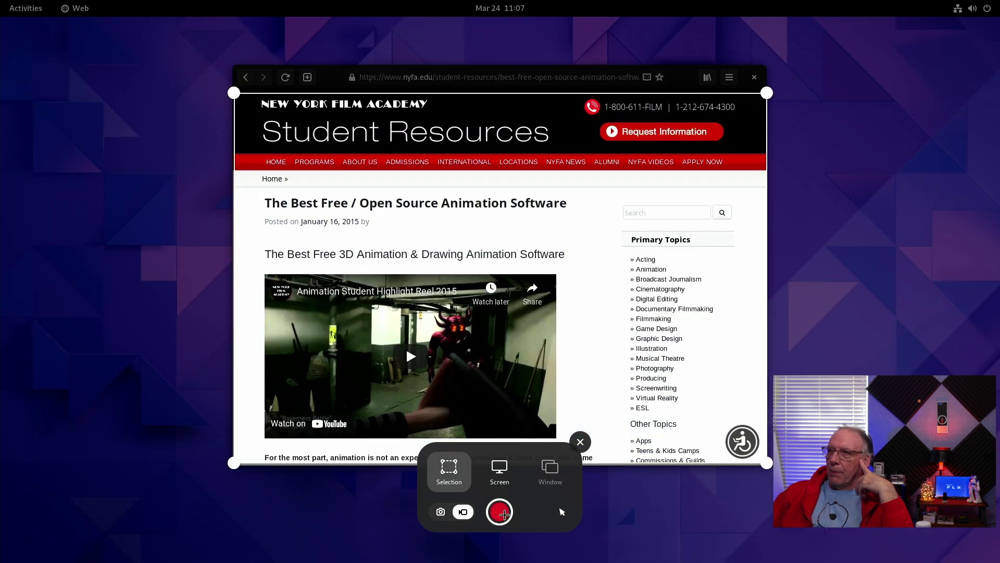
left_click(500, 512)
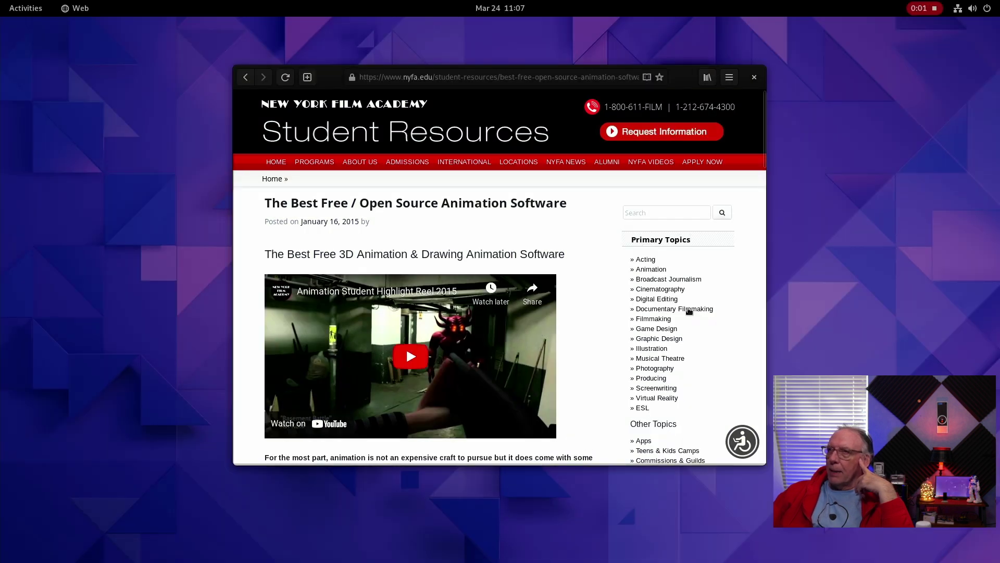
Step: Scroll through the article, stop the recording, and view it in Videos/Screencasts
scroll(609, 340, "down", 3)
scroll(610, 340, "down", 10)
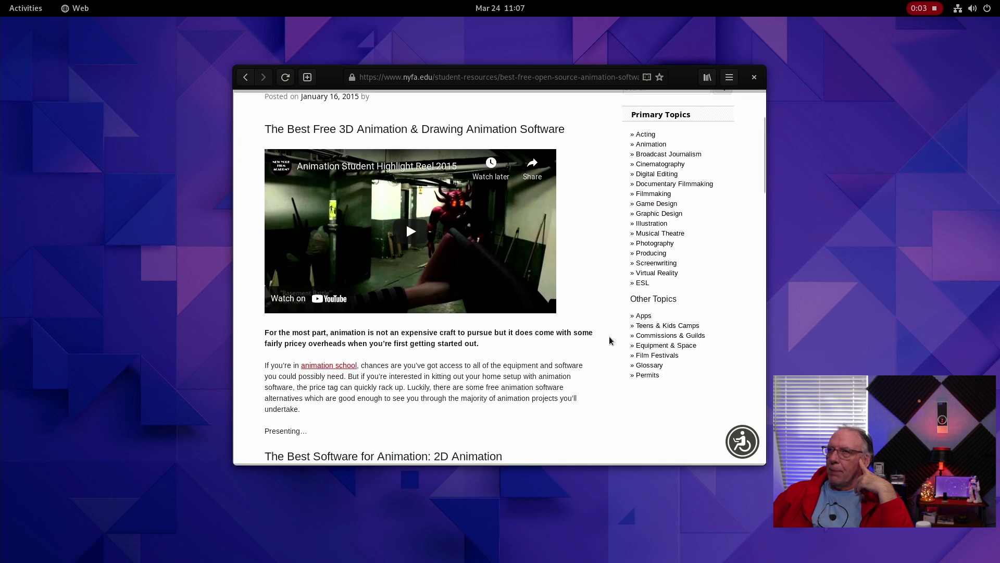
scroll(609, 337, "down", 8)
scroll(610, 340, "down", 13)
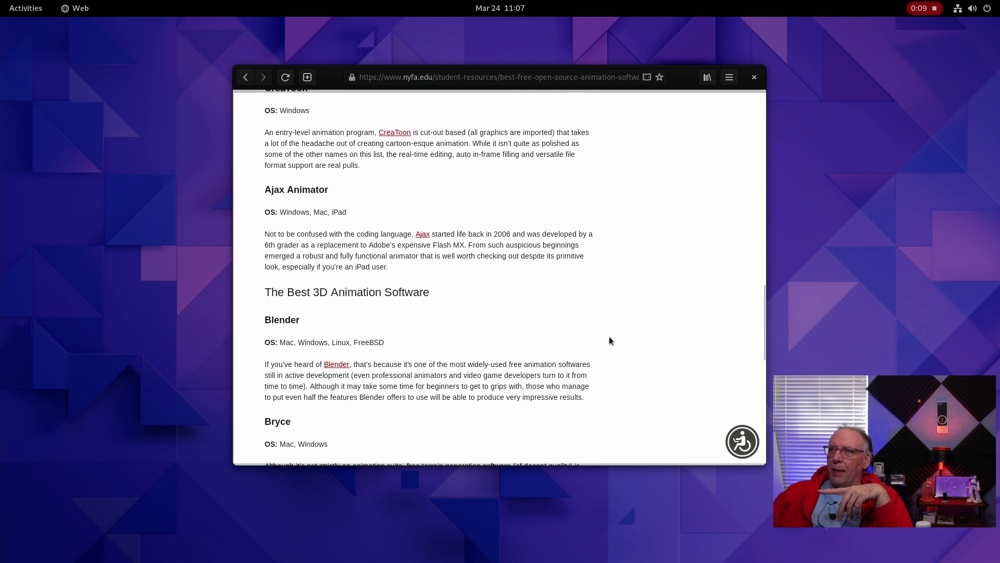
scroll(609, 340, "down", 9)
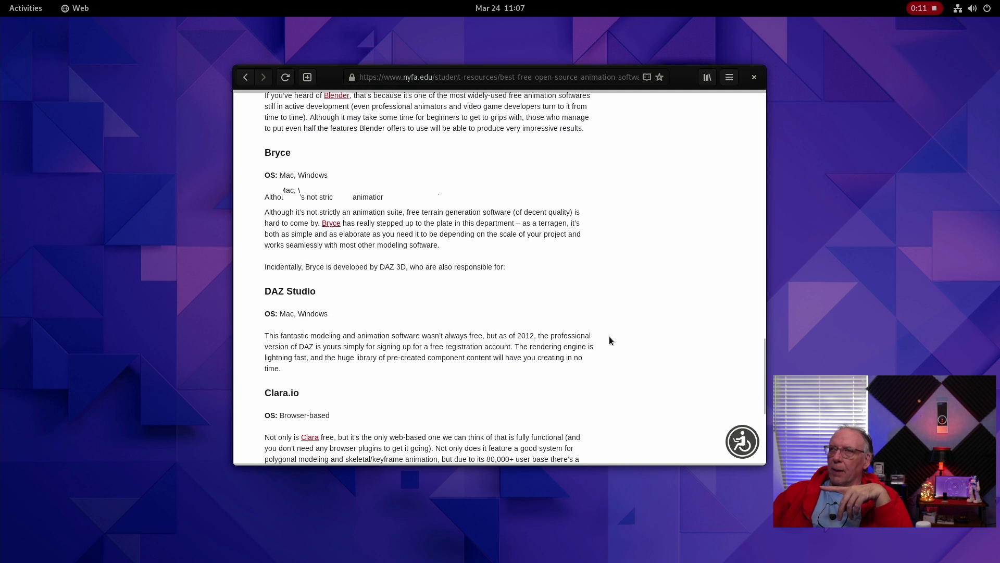
scroll(609, 340, "down", 7)
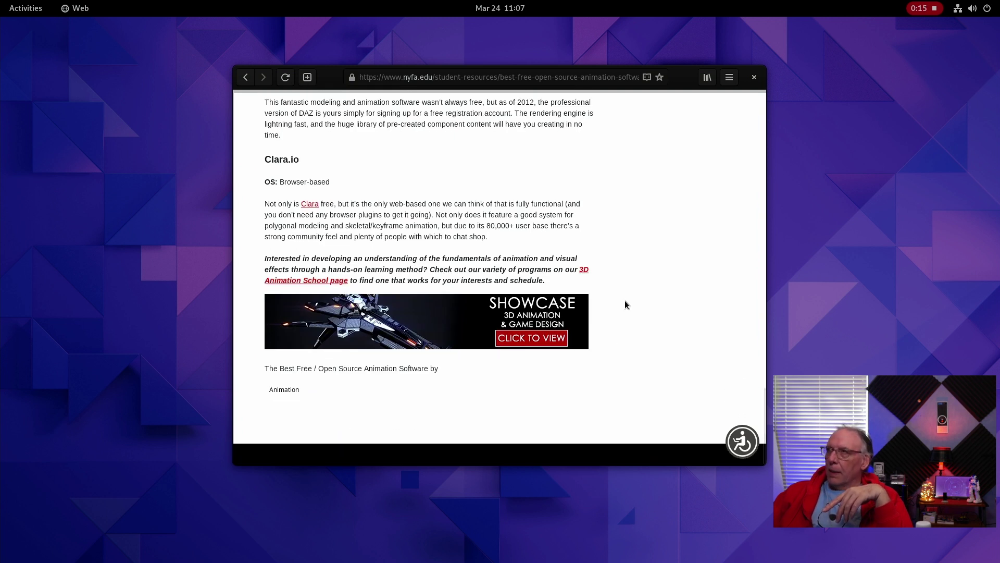
left_click(923, 10)
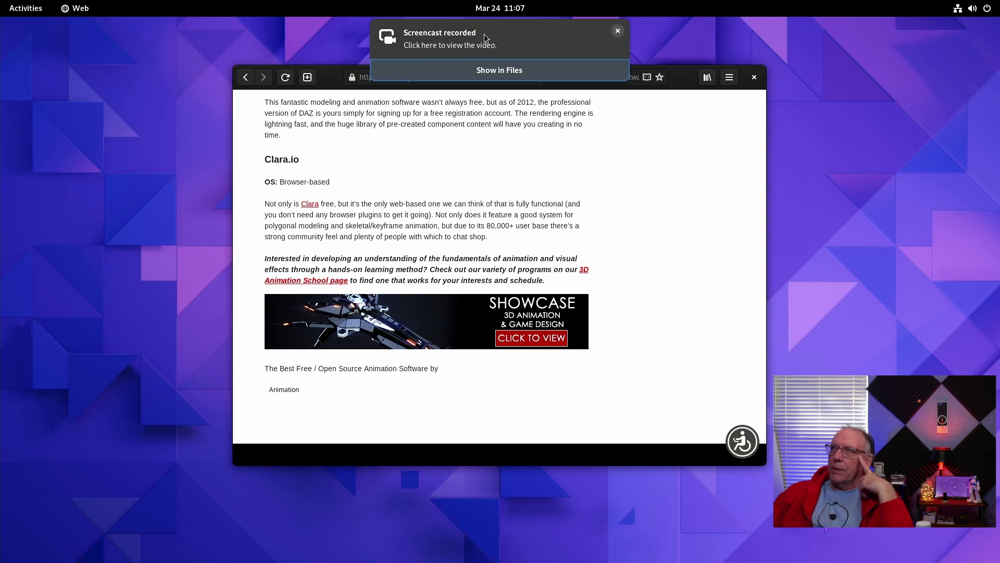
left_click(489, 70)
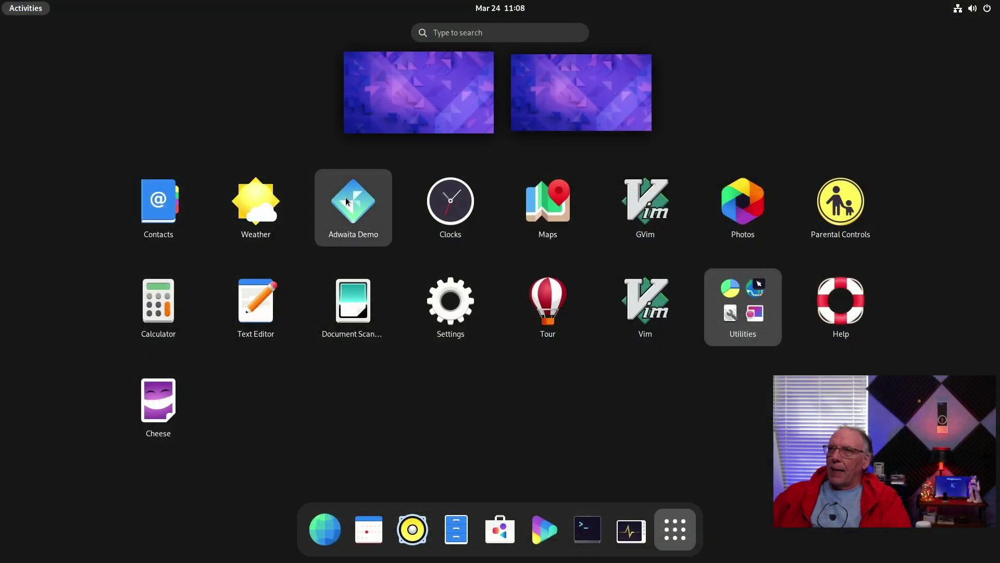
Step: Set the Leaflet demo's transition type to Slide and try its next page and back
left_click(347, 201)
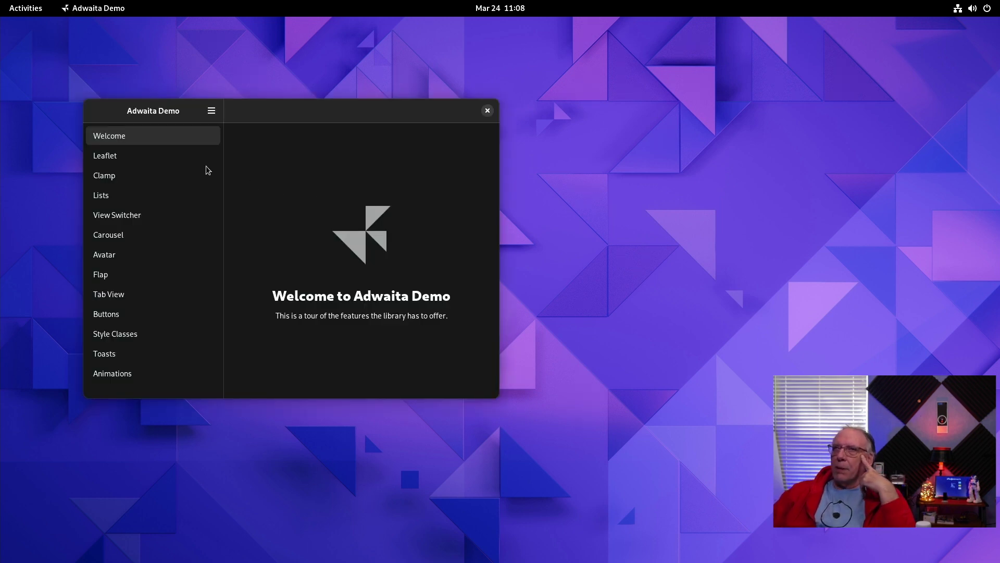
left_click(169, 161)
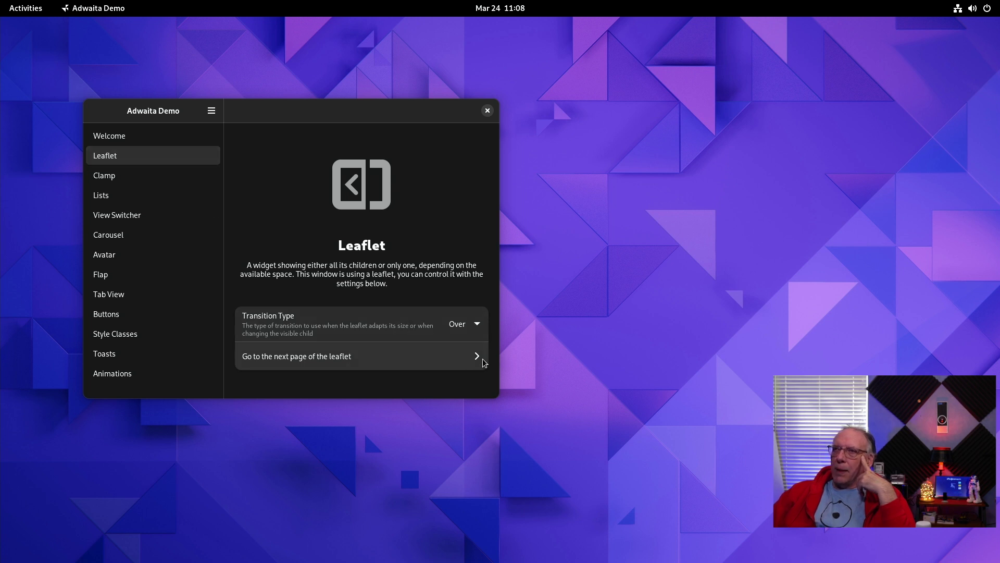
left_click(477, 323)
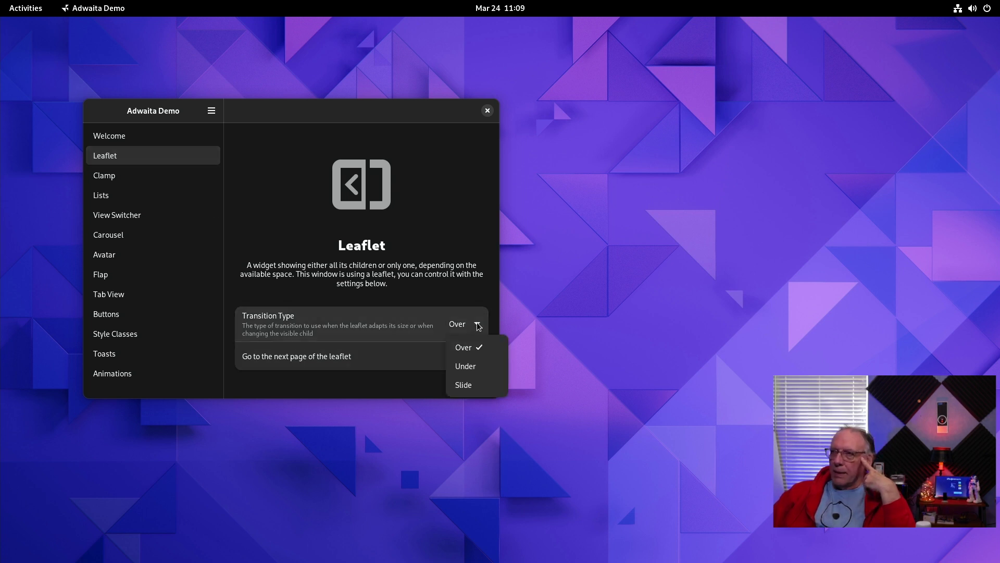
left_click(461, 386)
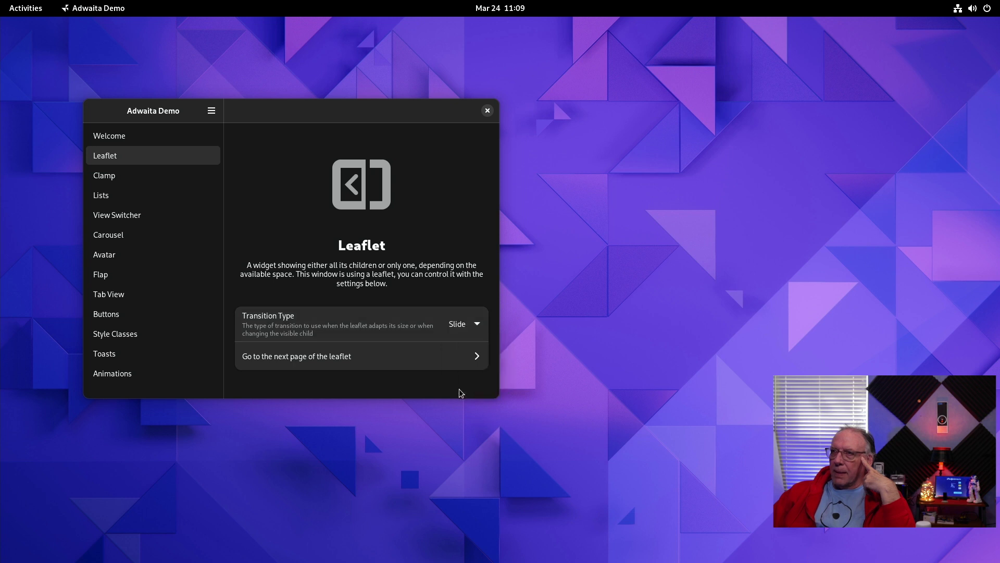
left_click(478, 360)
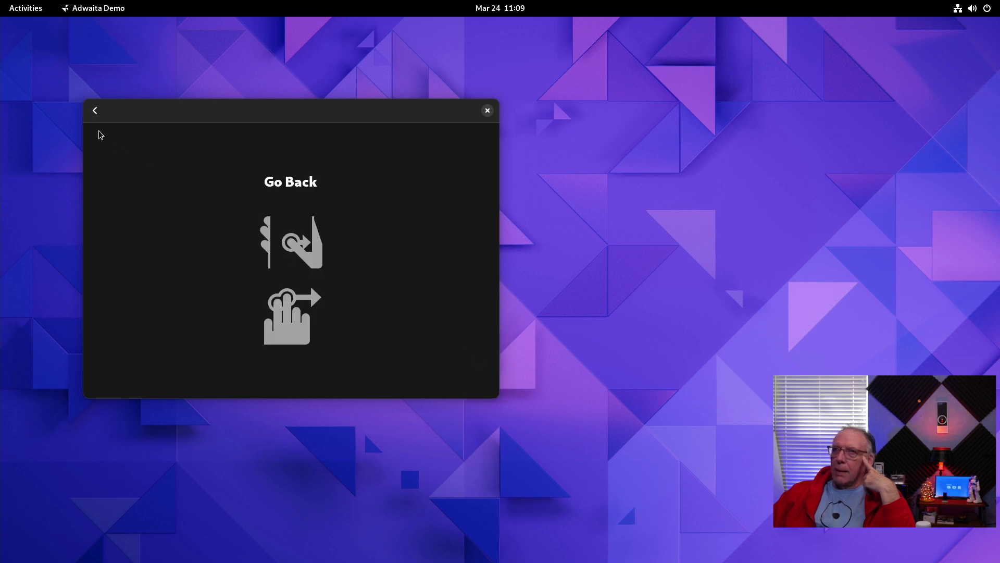
left_click(96, 111)
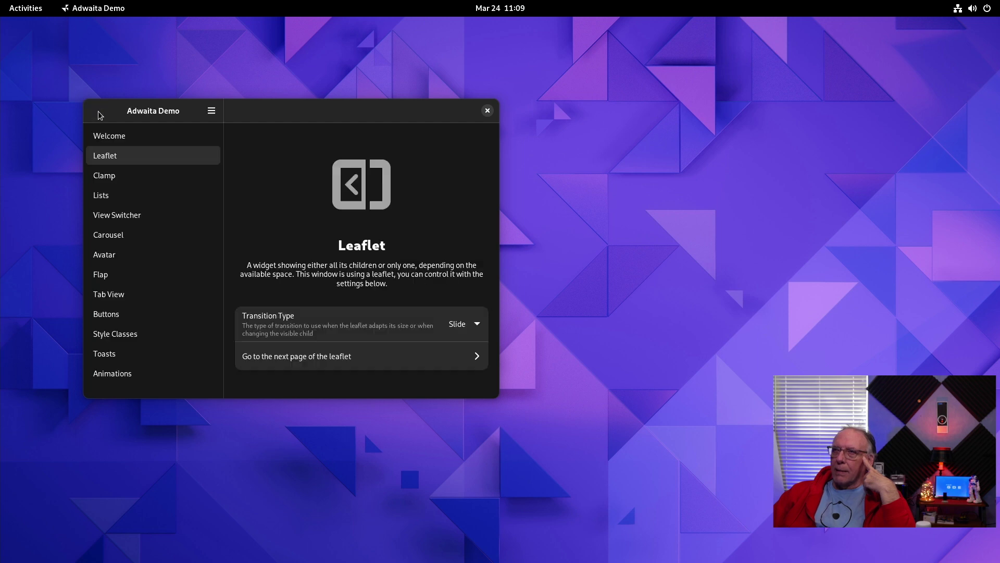
Step: Browse the Clamp and Lists demo pages
left_click(114, 177)
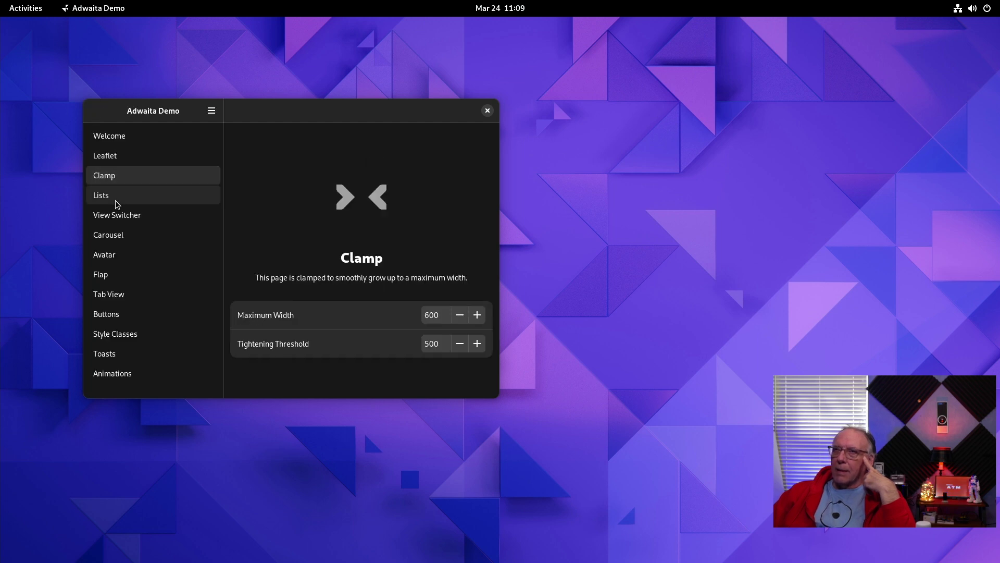
left_click(115, 201)
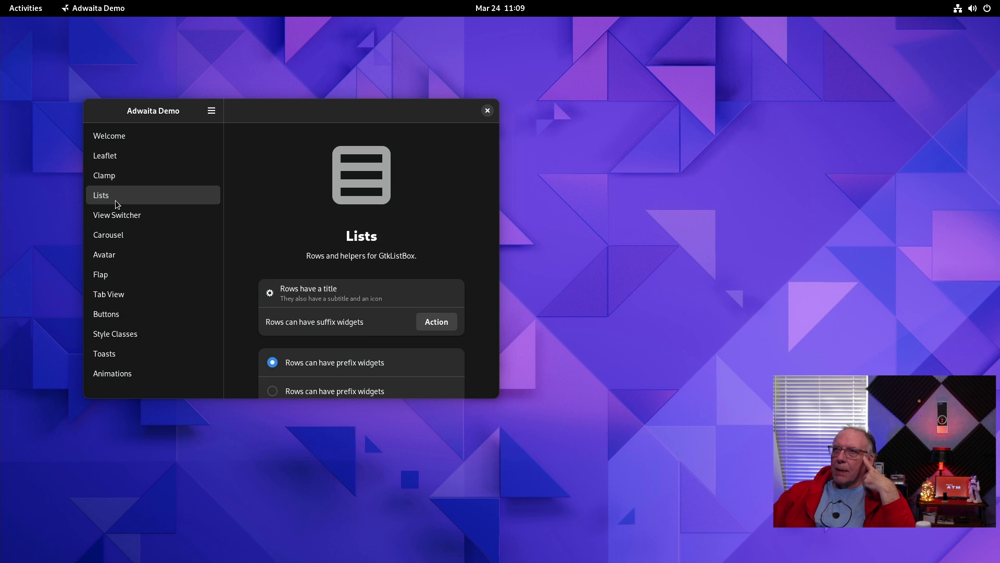
scroll(419, 258, "down", 4)
scroll(419, 258, "down", 1)
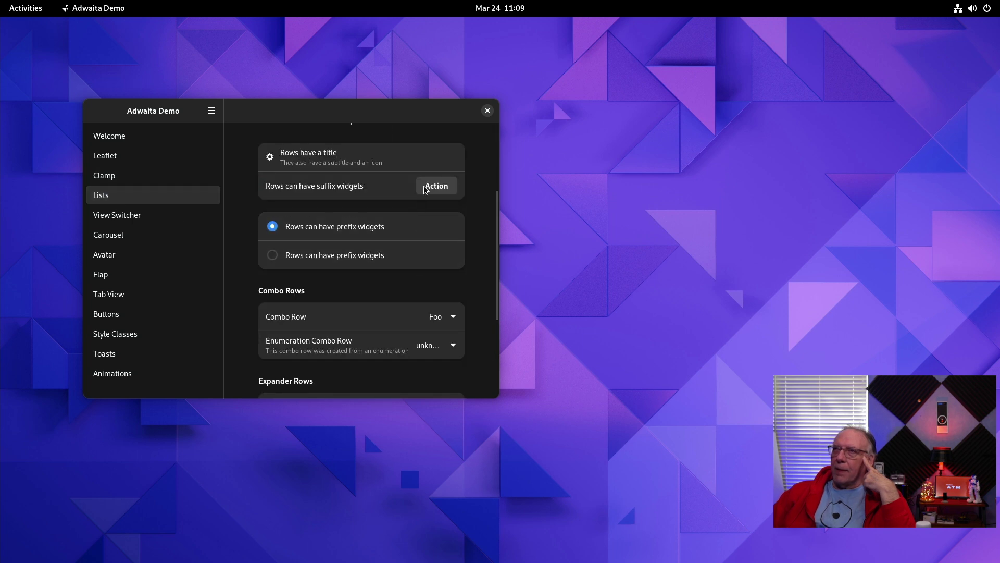
scroll(374, 346, "down", 6)
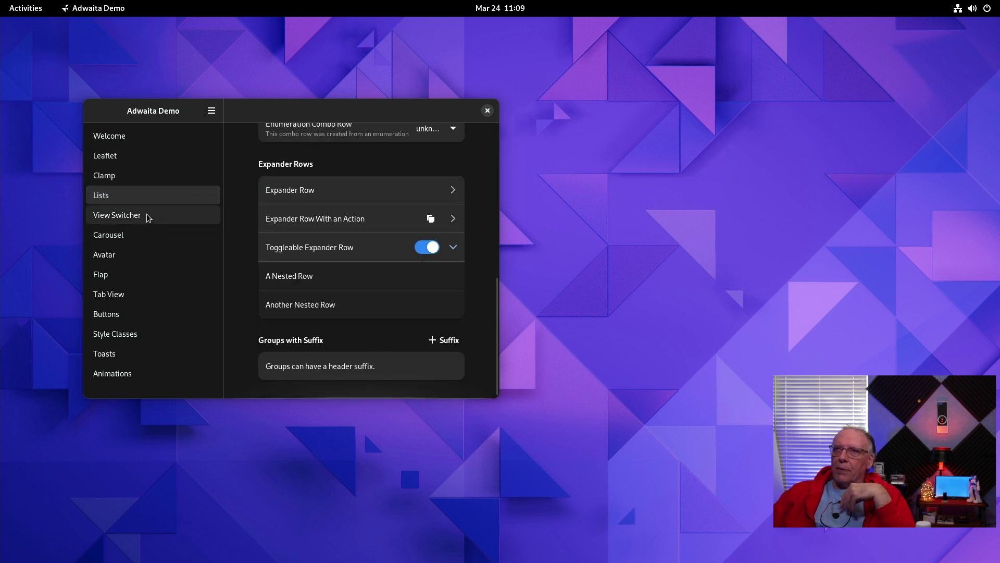
Step: Run the View Switcher demo, cycling Alarm, Stopwatch, Timer and World, then close it
left_click(146, 215)
left_click(380, 329)
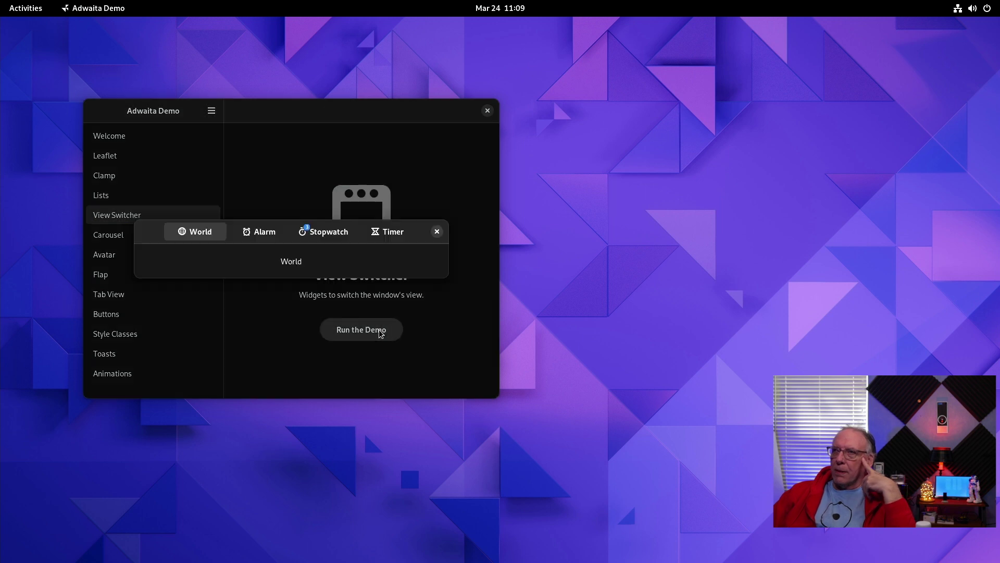
left_click(256, 232)
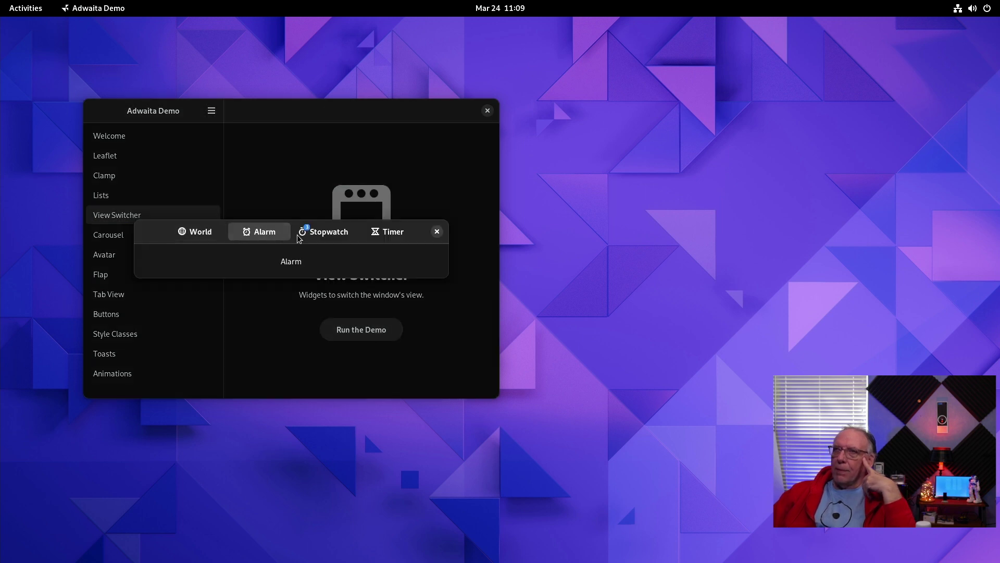
left_click(337, 236)
left_click(395, 237)
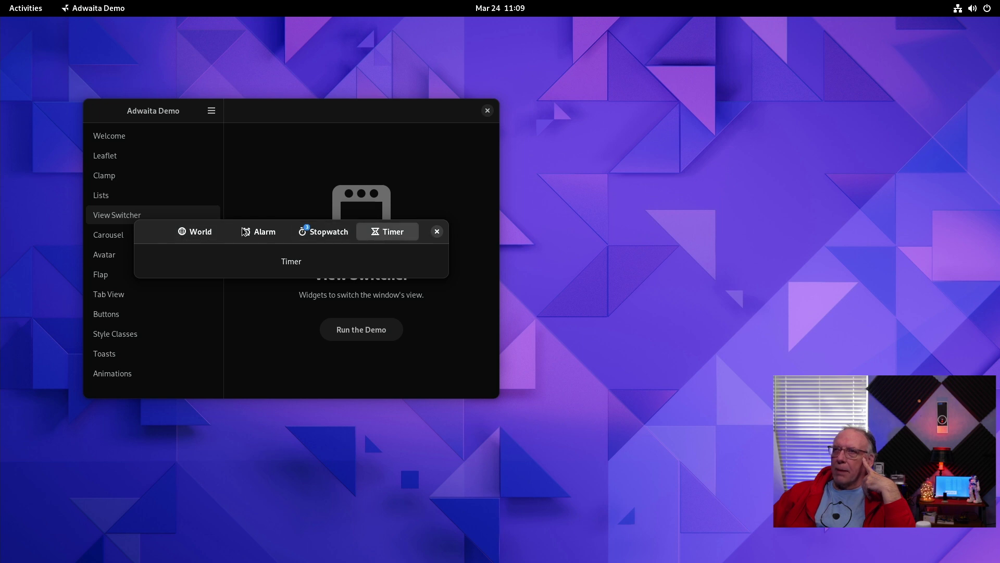
left_click(212, 237)
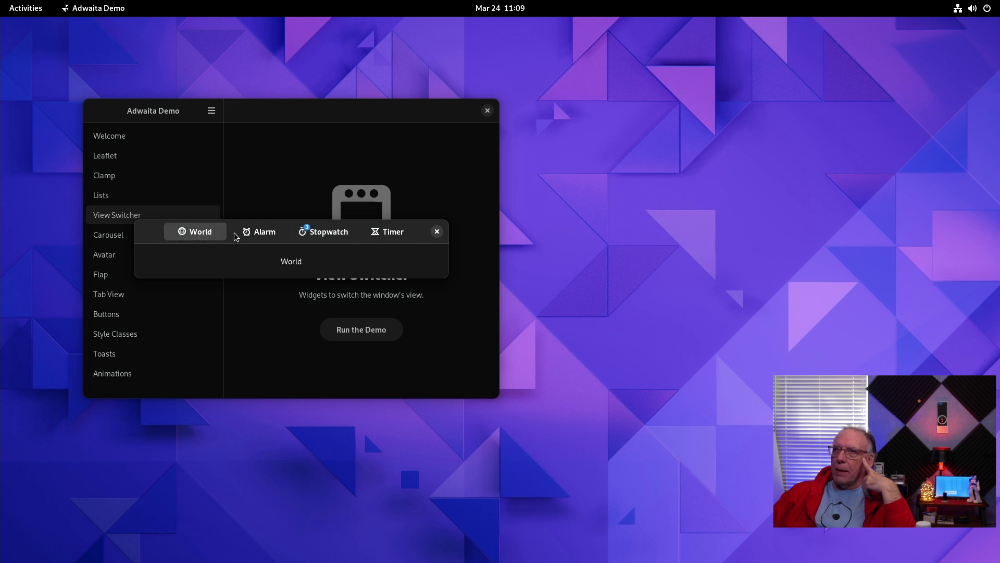
left_click(437, 232)
Step: Swipe the Carousel demo to its settings page and Another Page, then back to the first
left_click(130, 235)
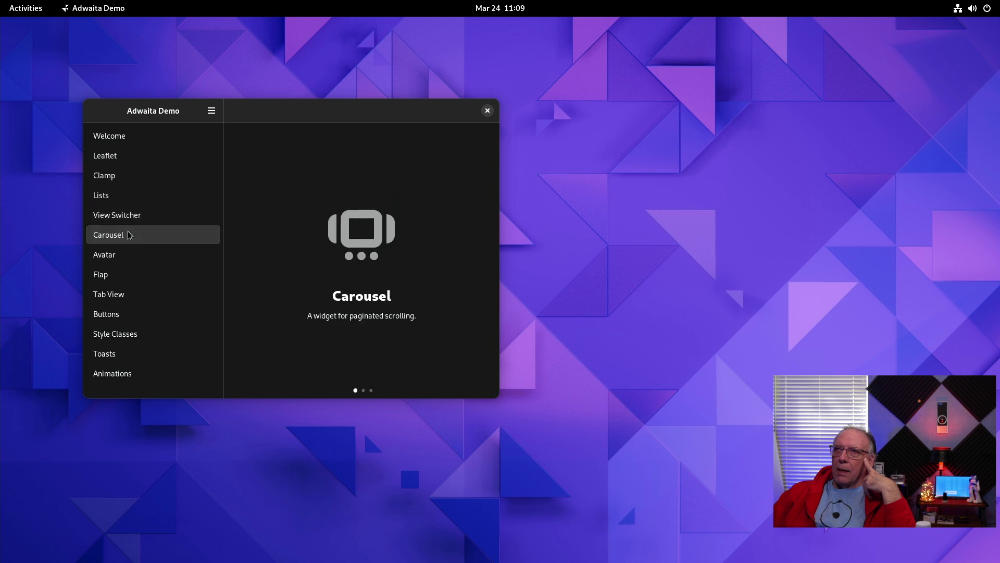
left_click_drag(376, 314, 223, 304)
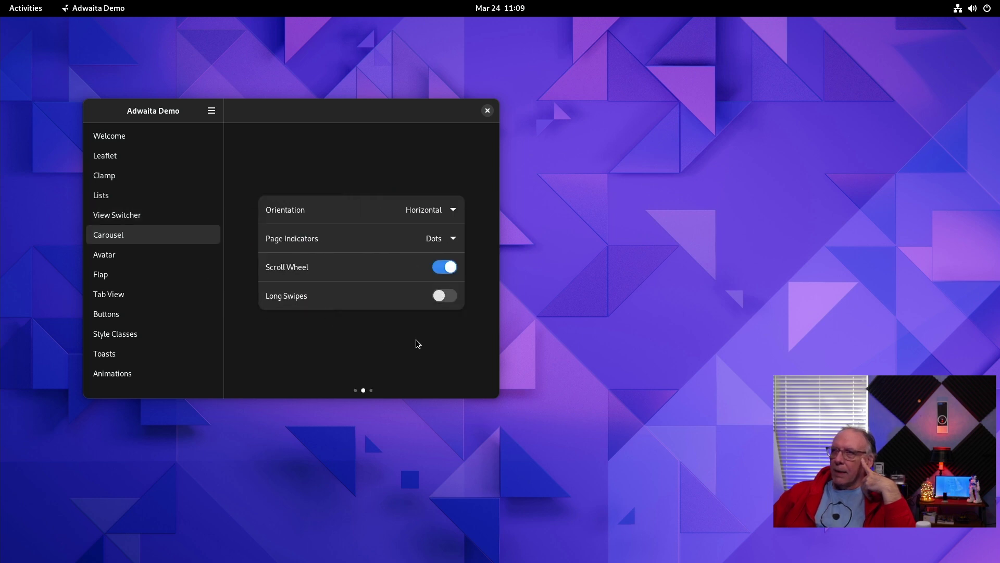
left_click_drag(420, 344, 179, 335)
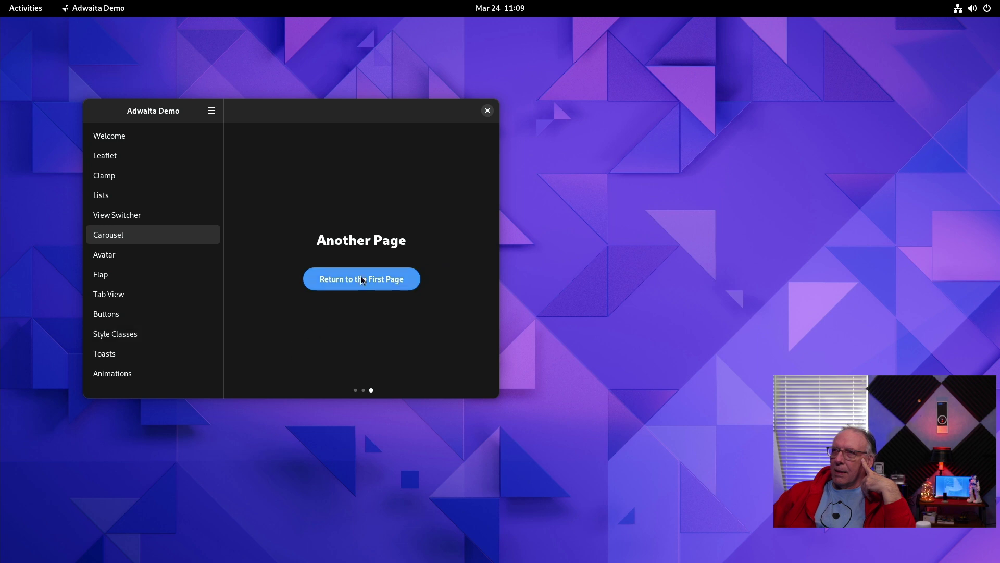
left_click(364, 279)
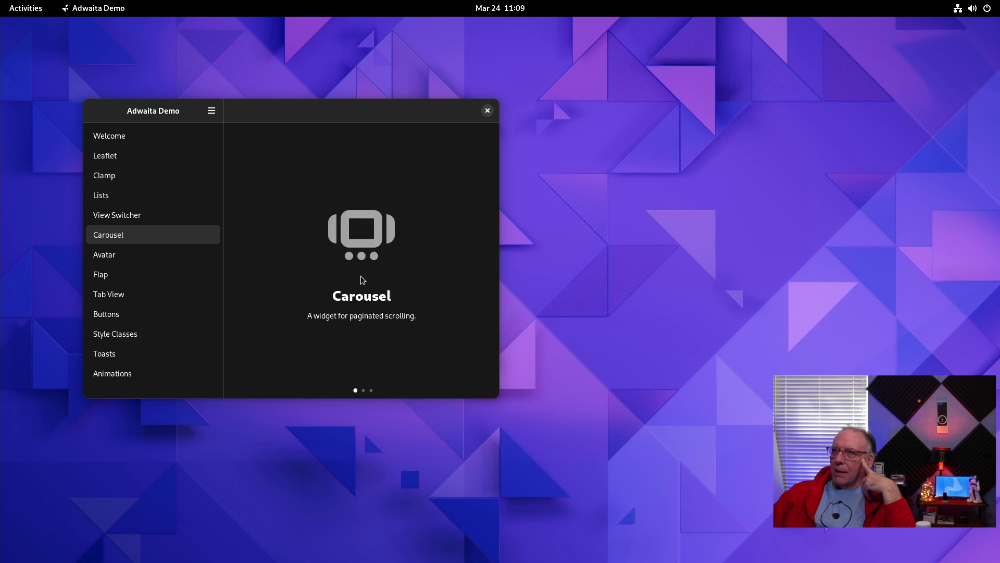
Step: On the Avatar page, toggle Show Initials and open the avatar image chooser
left_click(145, 257)
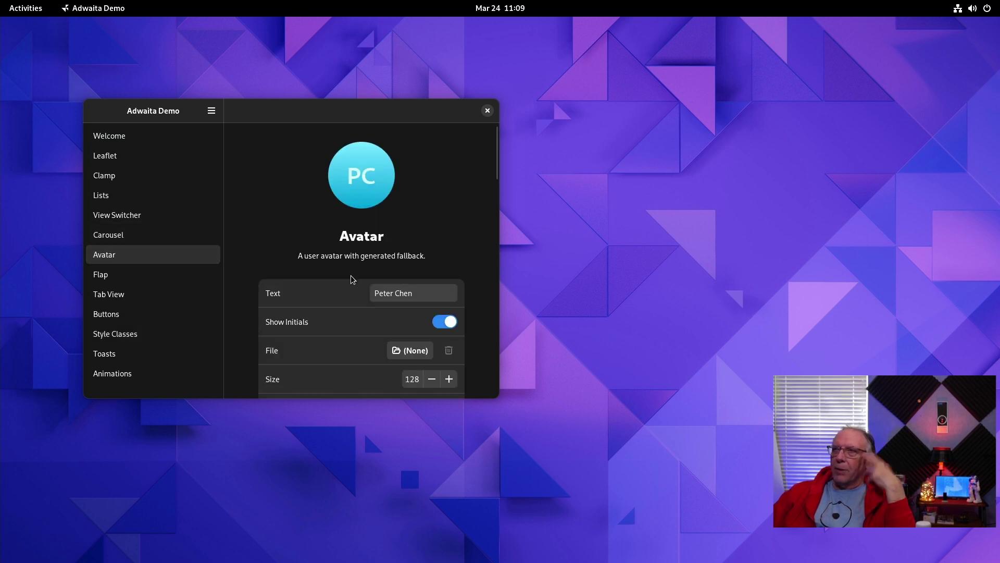
scroll(351, 276, "down", 2)
scroll(351, 276, "up", 2)
scroll(367, 310, "down", 3)
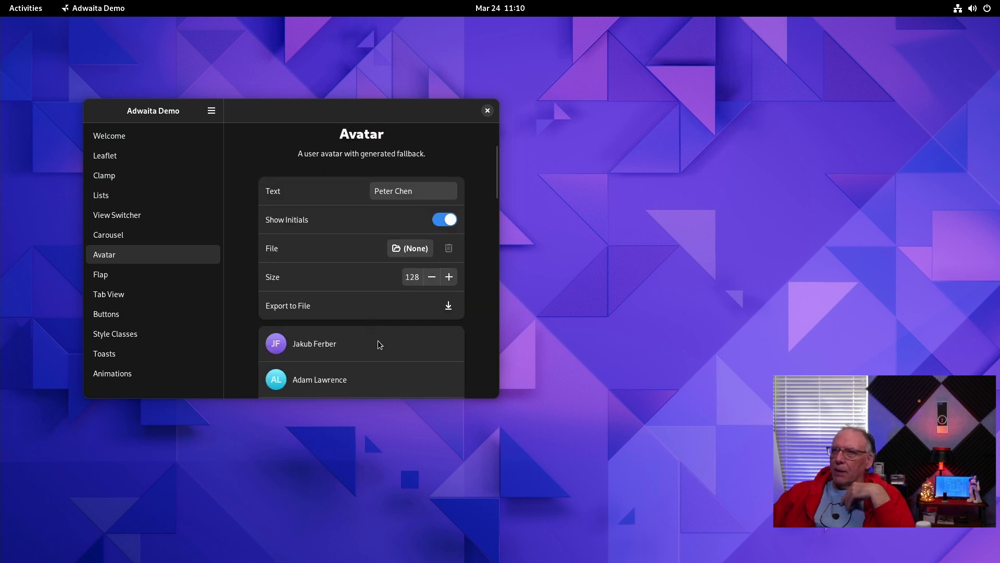
scroll(380, 344, "up", 3)
left_click(442, 323)
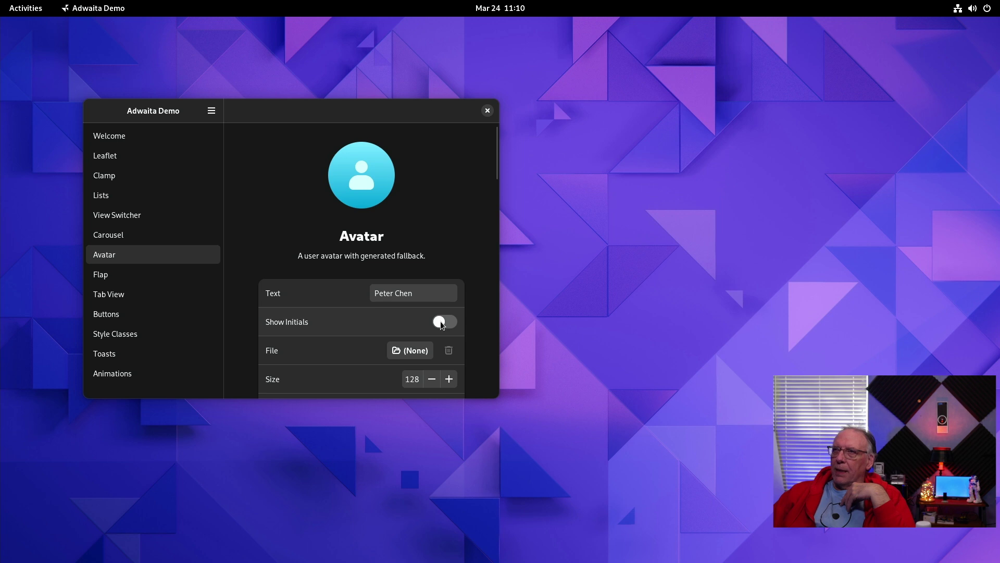
left_click(442, 322)
left_click(415, 351)
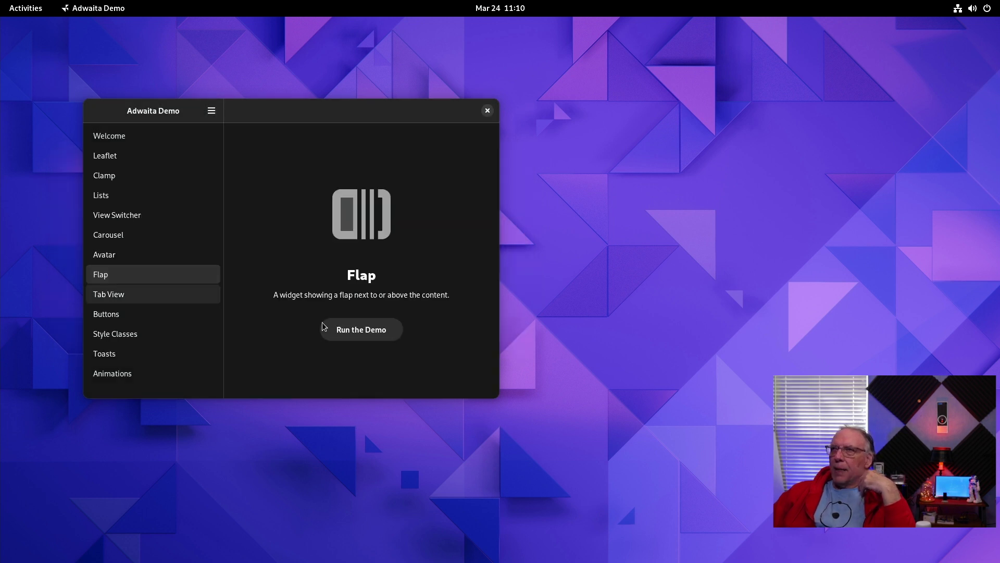
Step: Run the Flap demo, toggle Locked on and off, and check the Fold Policy choices
left_click(372, 331)
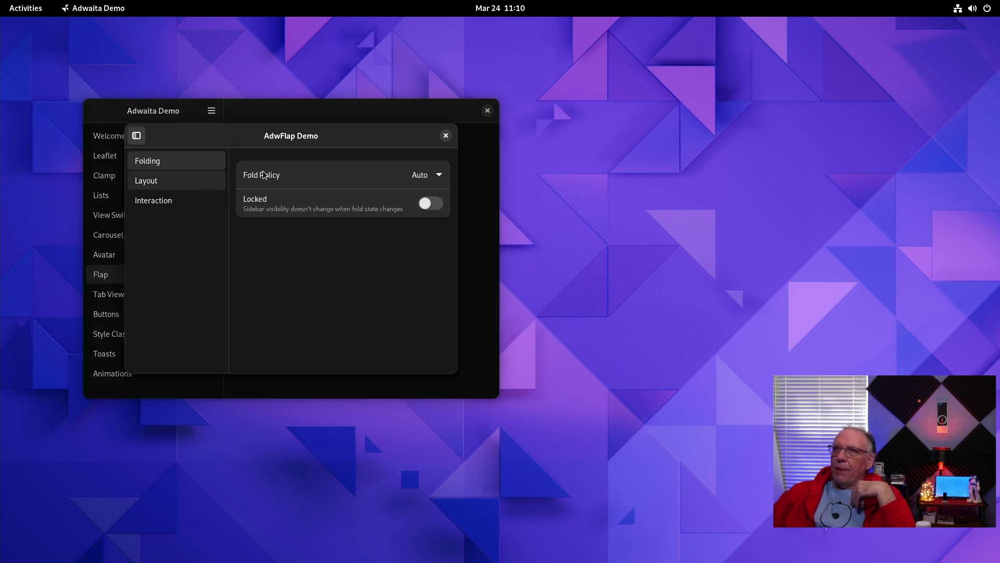
left_click(430, 204)
left_click(431, 204)
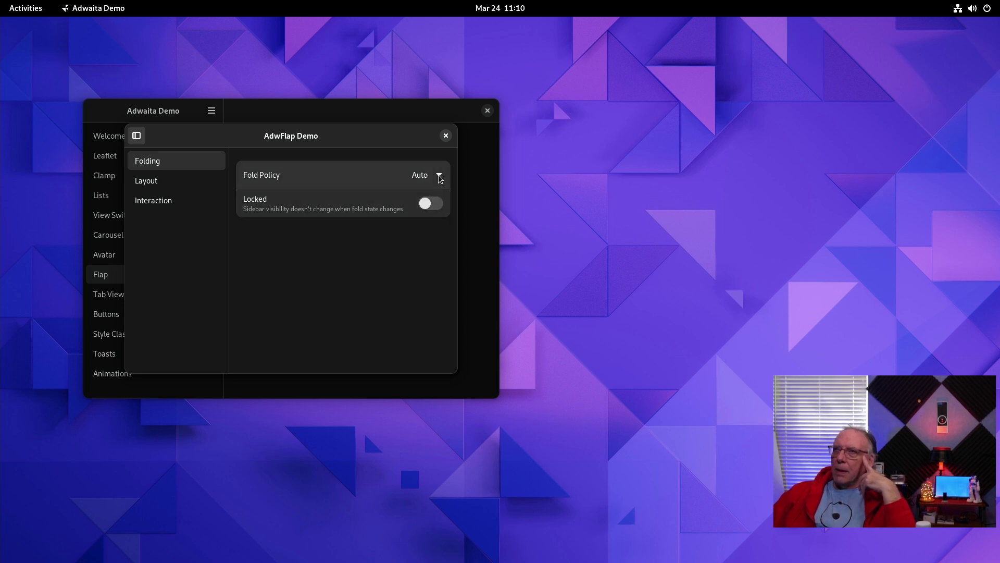
left_click(439, 176)
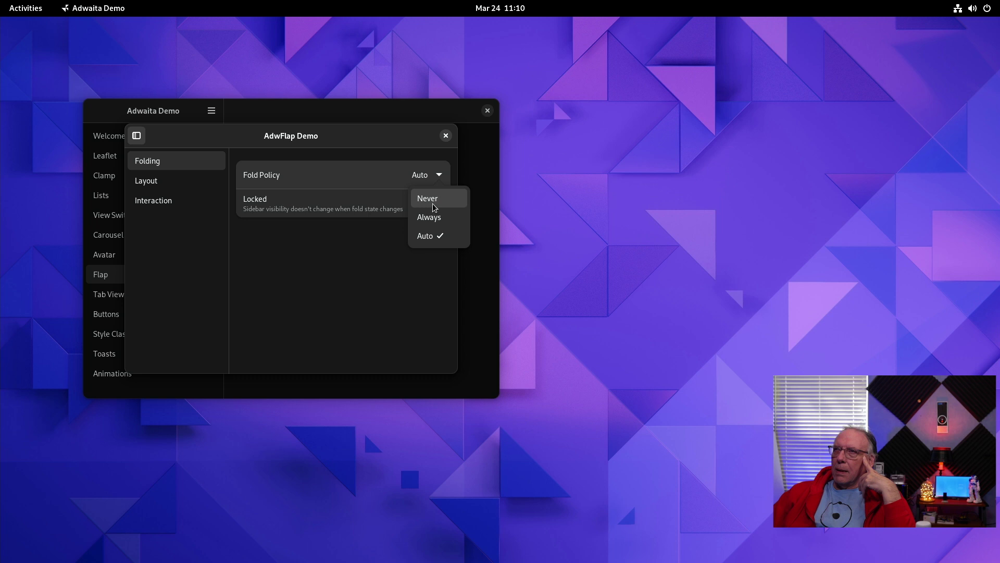
left_click(326, 251)
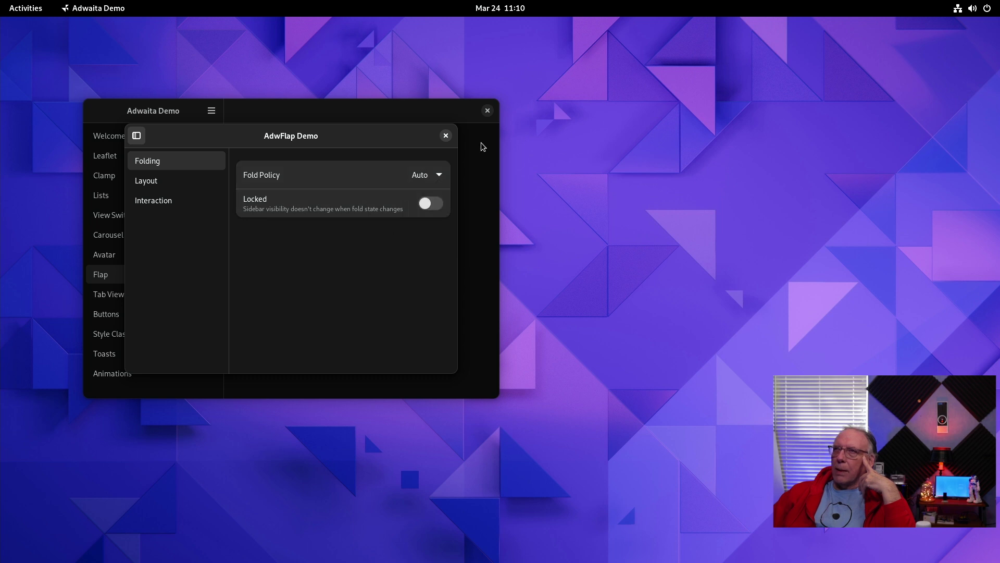
Step: Set Flap Position to End then back to Start, and close the Flap demo
left_click(164, 184)
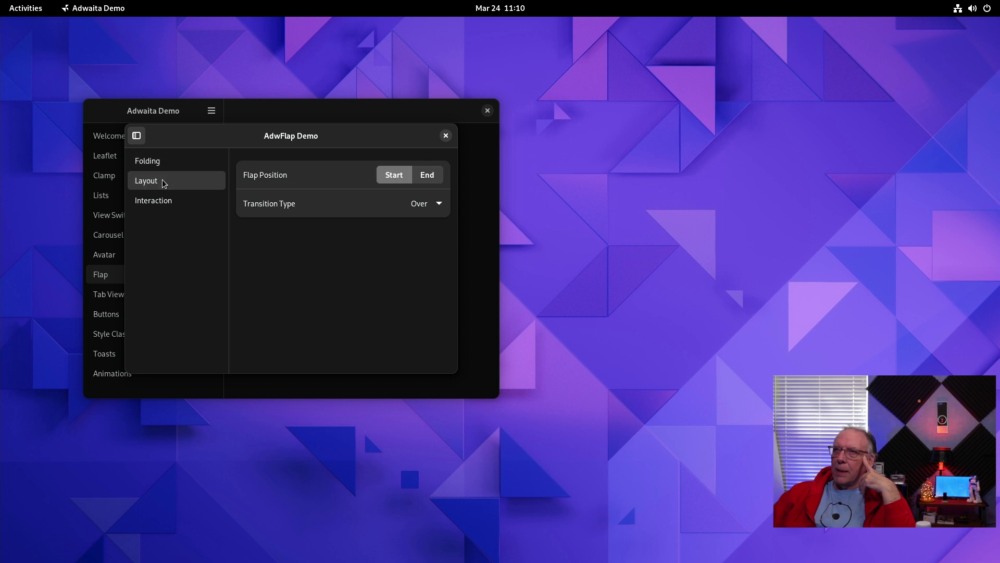
left_click(439, 176)
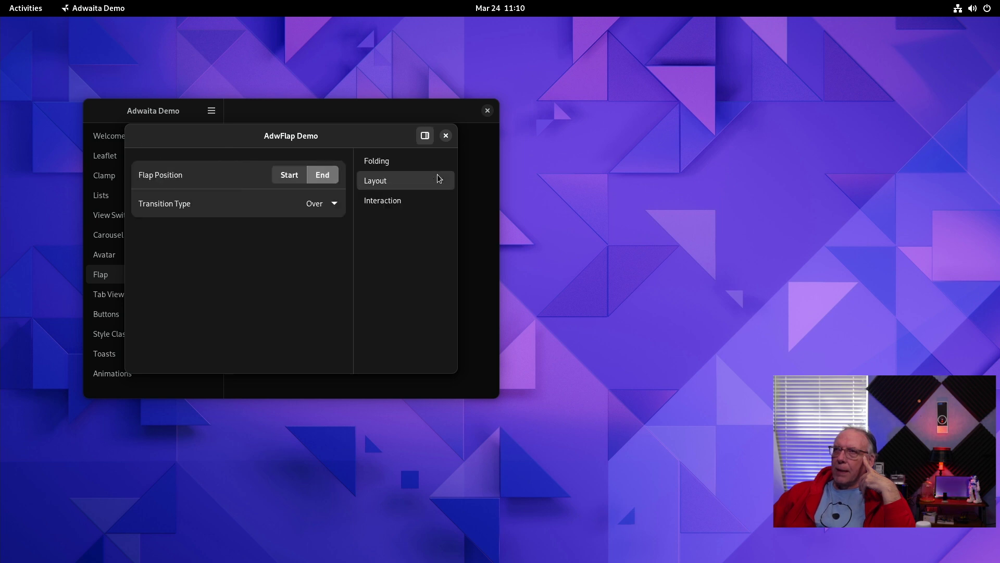
left_click(290, 173)
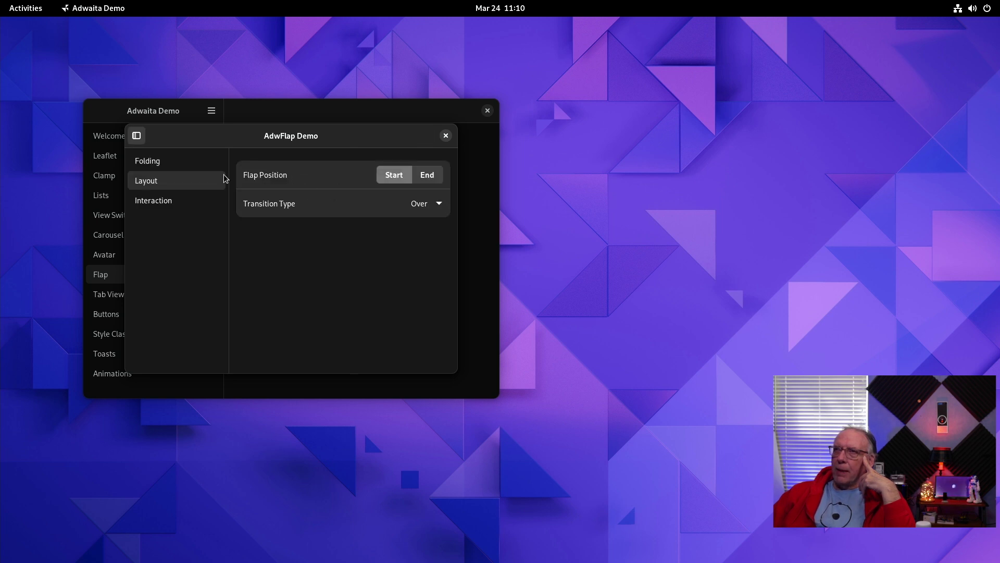
left_click(446, 135)
Step: Run the Tab View demo and switch to Tab 2, then back to Tab 1
left_click(170, 291)
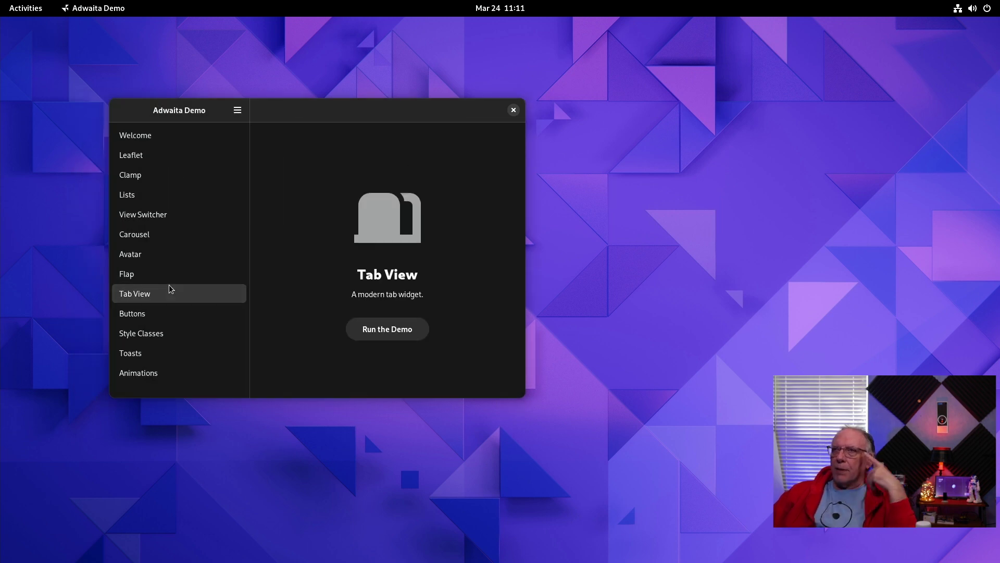
left_click(390, 328)
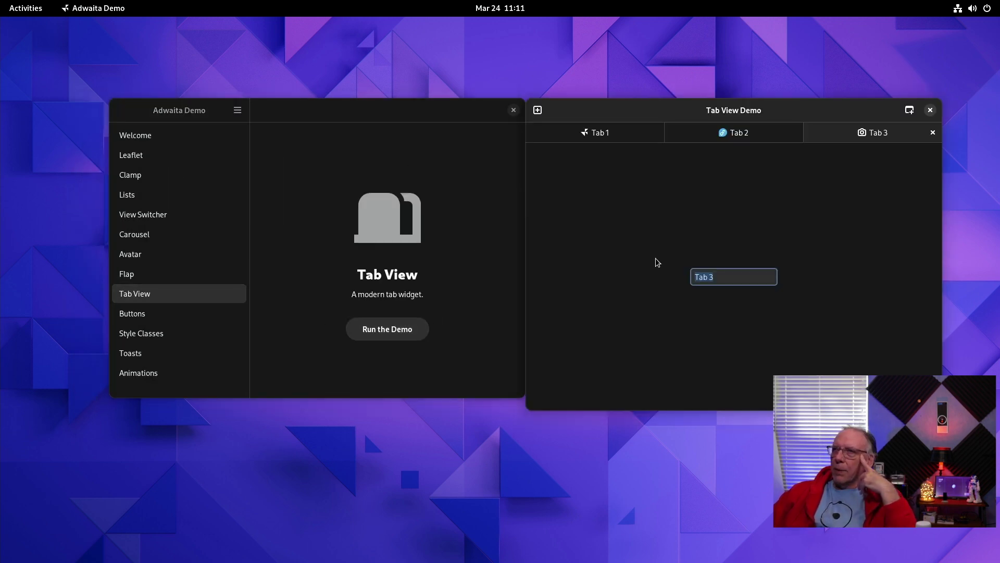
left_click(730, 128)
left_click(624, 133)
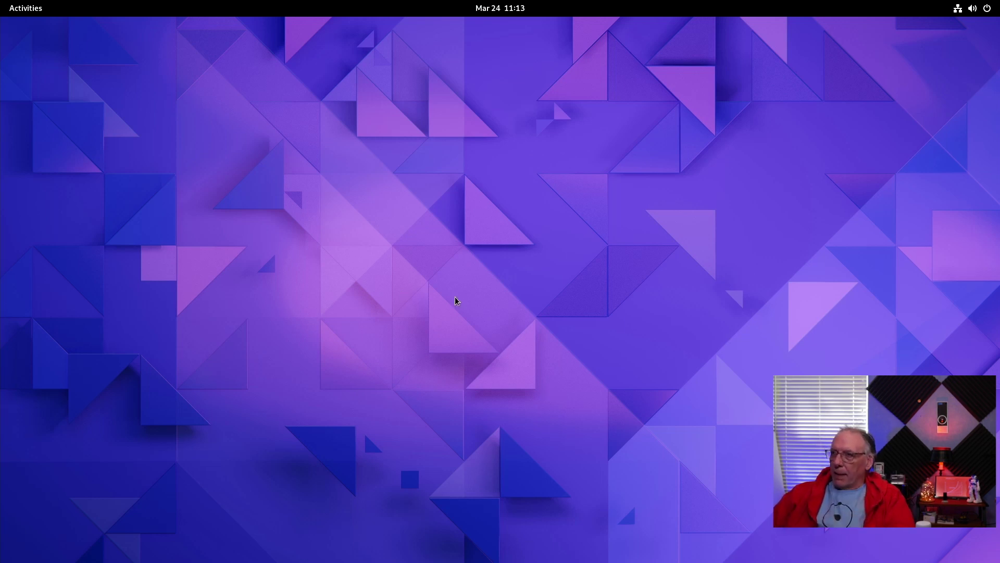
Step: Open Software, scroll Explore, check Cider's Flathub source options, then return to Explore and the overview
key("super")
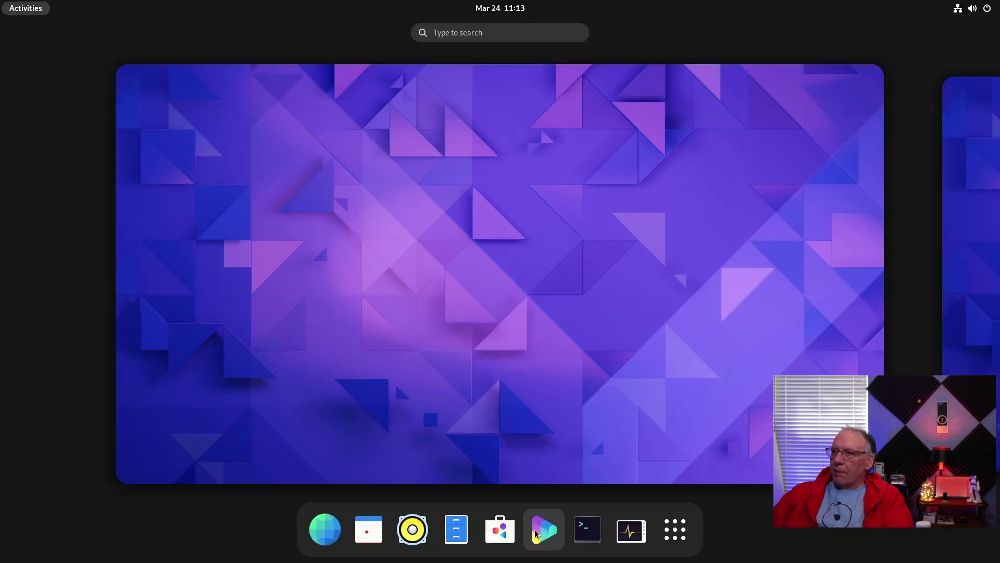
left_click(498, 531)
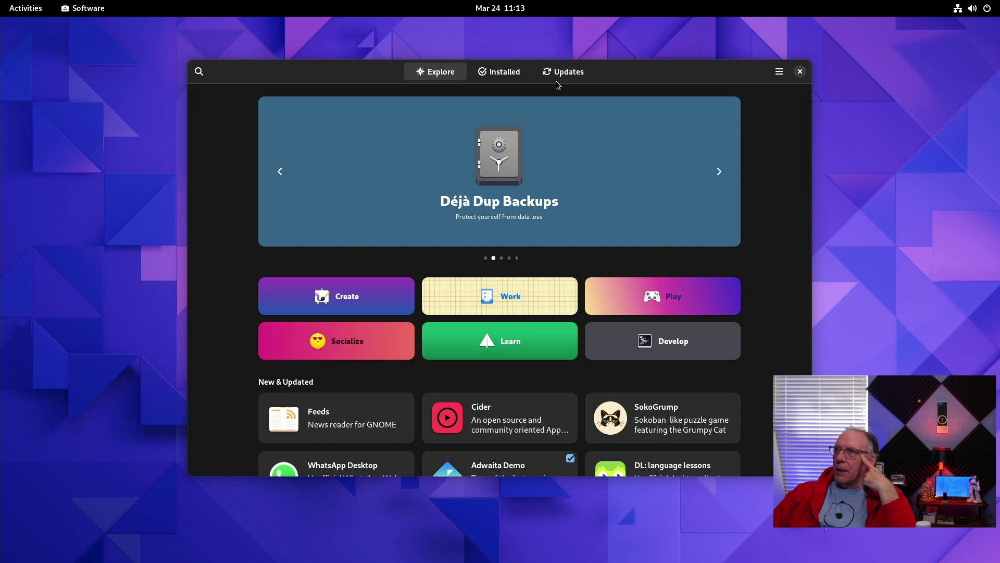
scroll(483, 311, "down", 3)
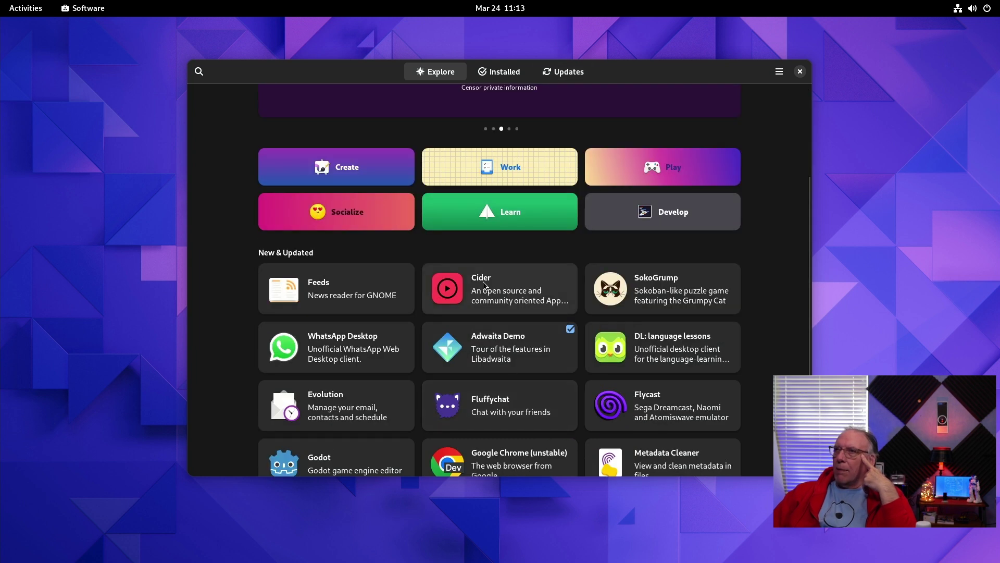
left_click(484, 284)
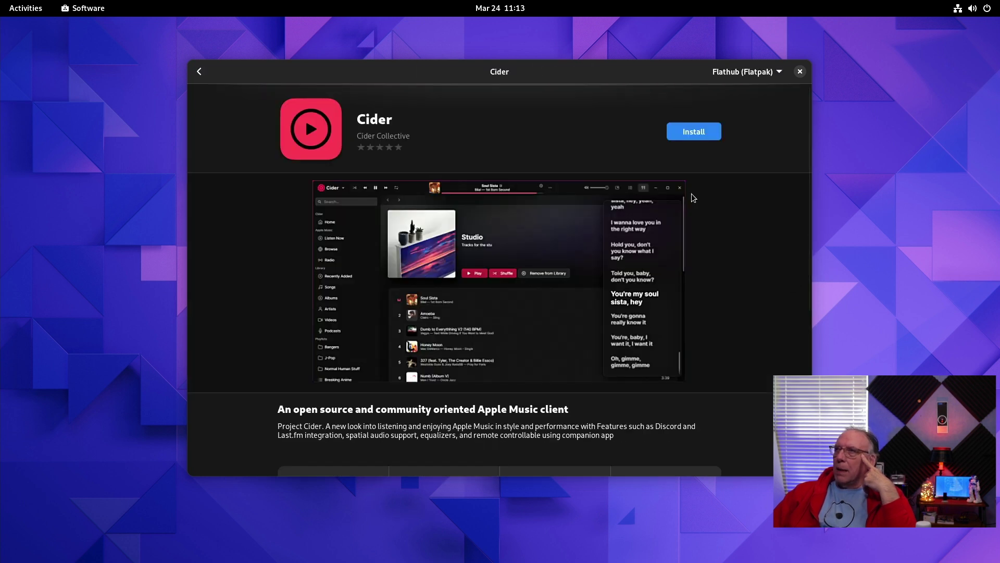
left_click(780, 73)
left_click(780, 75)
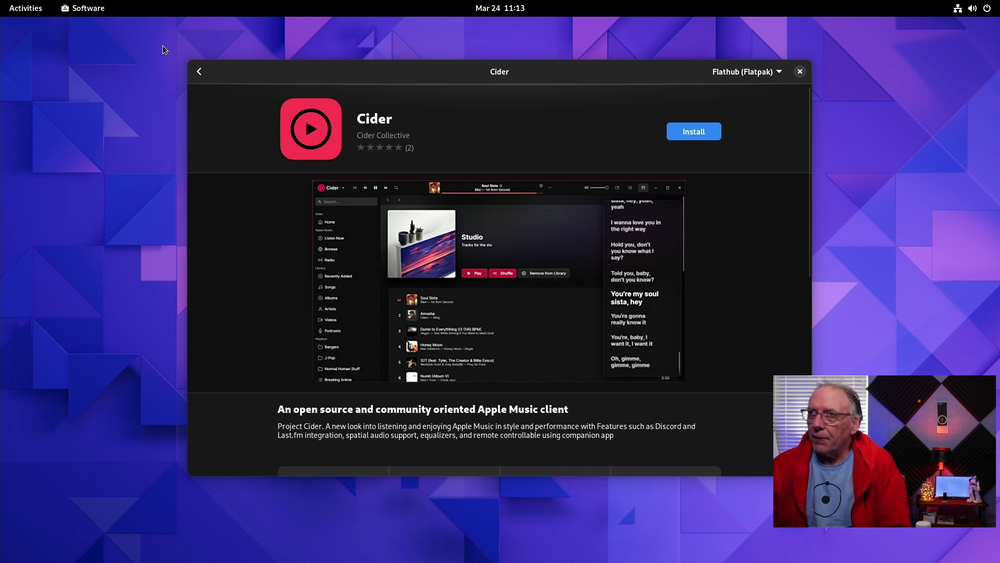
left_click(199, 72)
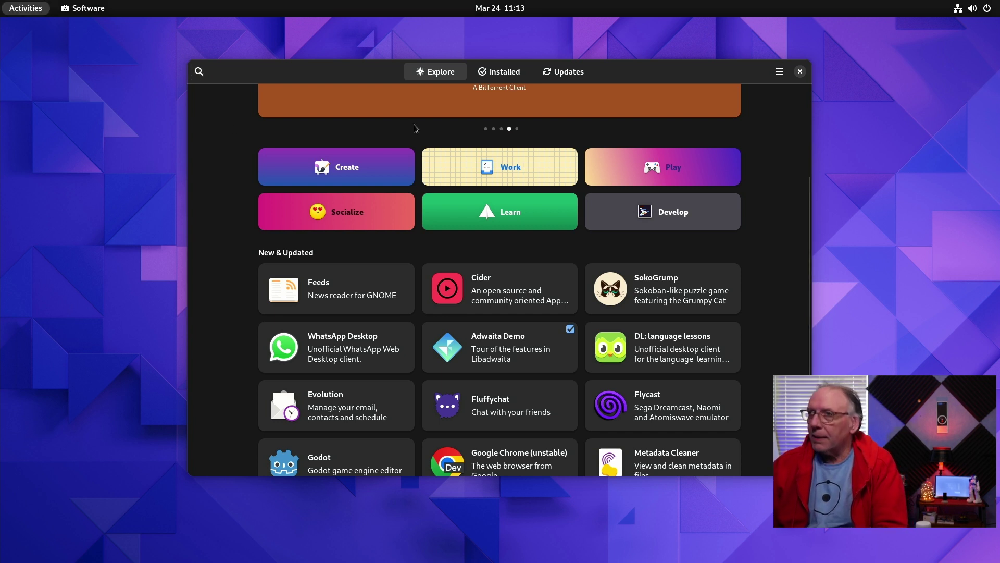
key("super")
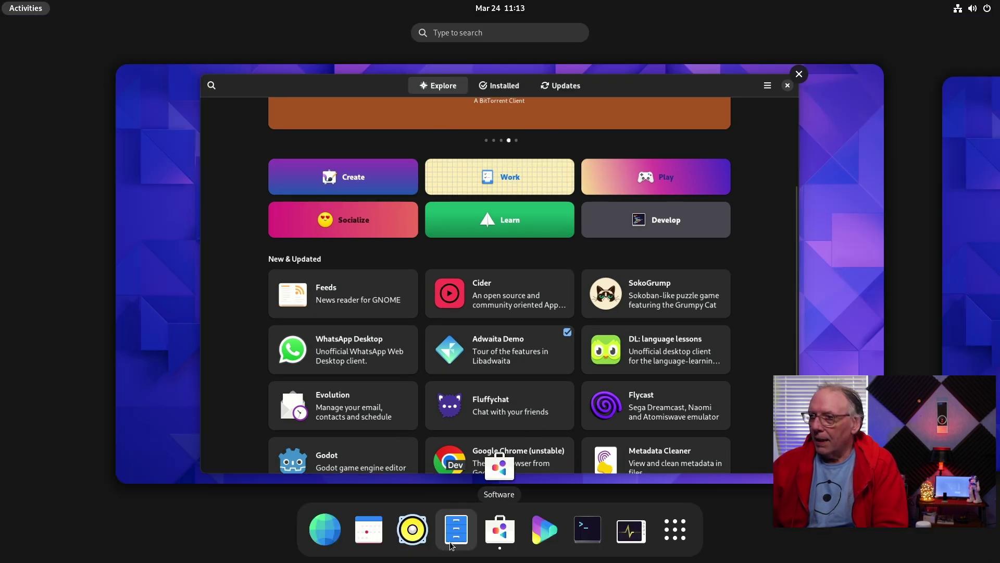
Step: Launch Settings from the app grid, close Software, and browse the Appearance page
left_click(675, 529)
left_click(435, 295)
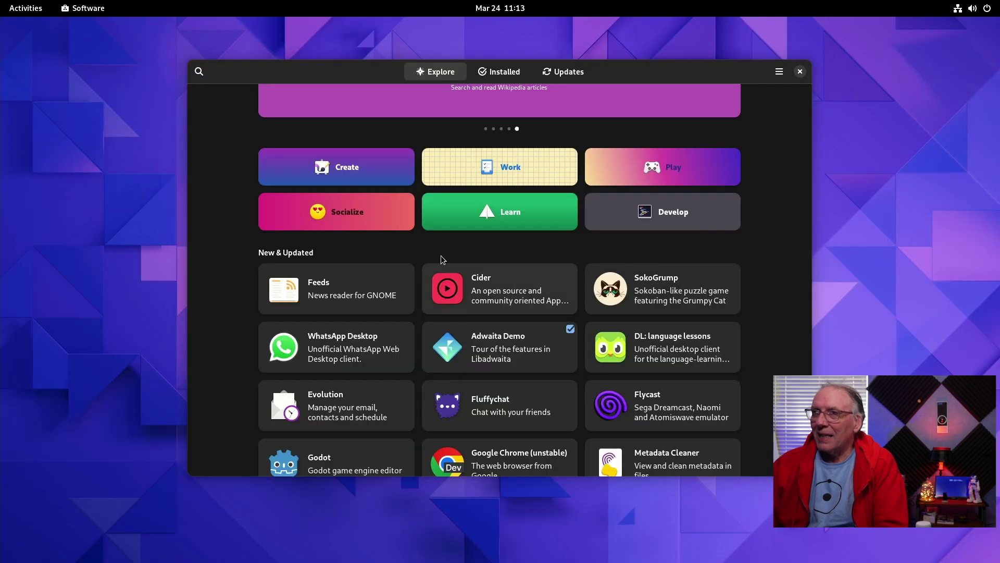
left_click(800, 73)
left_click_drag(282, 34, 440, 51)
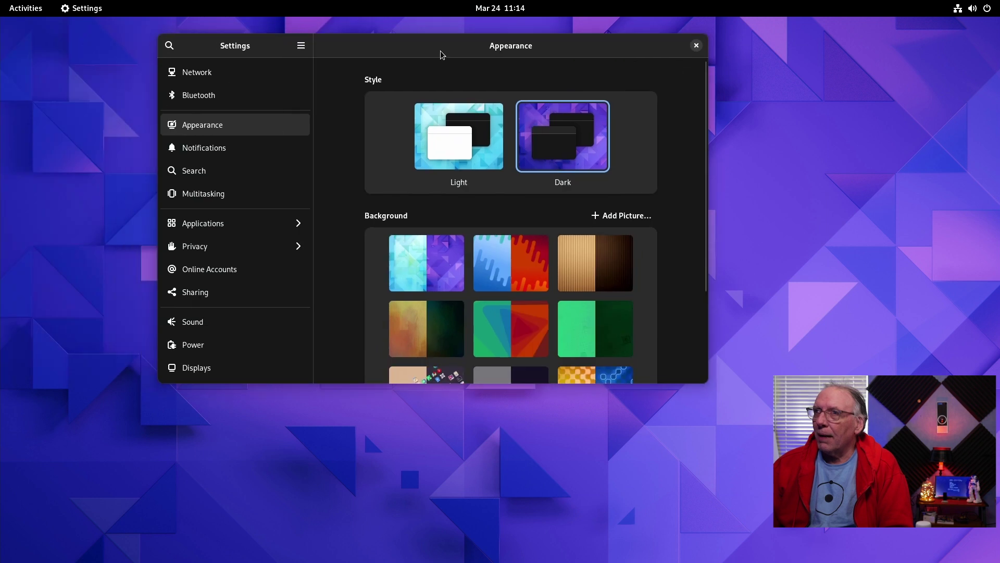
scroll(406, 202, "down", 3)
scroll(406, 202, "up", 3)
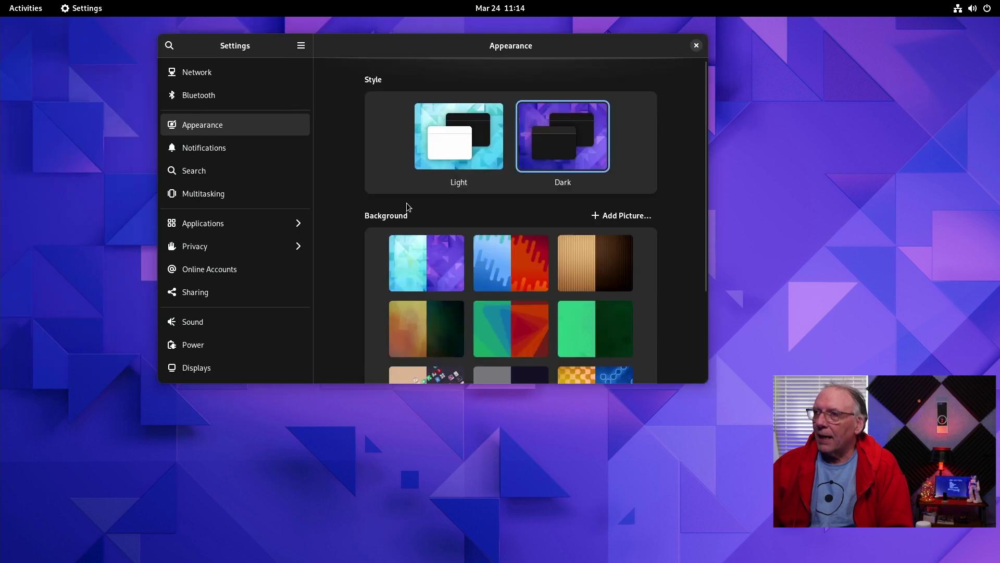
Step: Browse the Notifications, Search, Multitasking and Applications pages, then close Settings
left_click(214, 148)
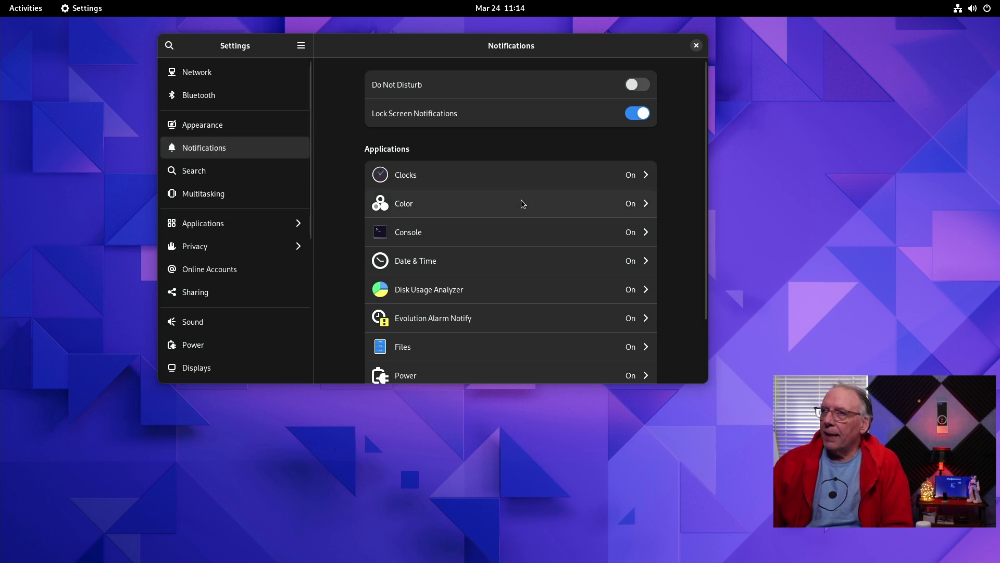
scroll(467, 263, "down", 3)
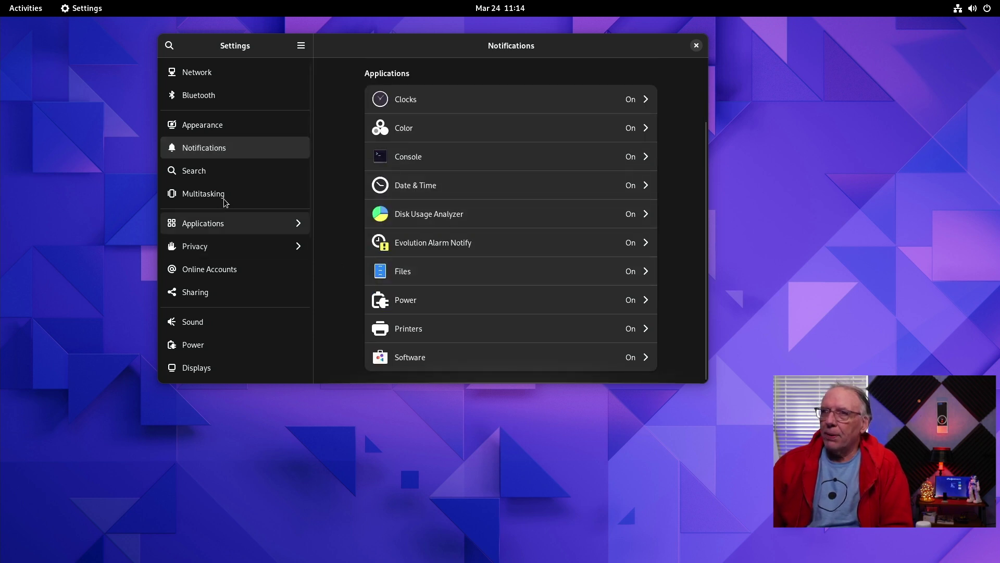
left_click(226, 175)
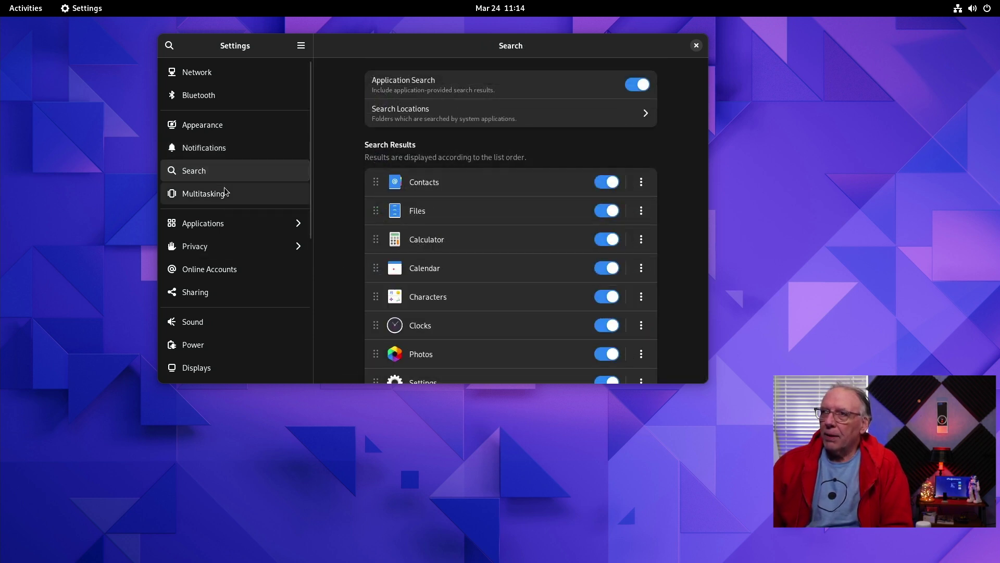
left_click(233, 195)
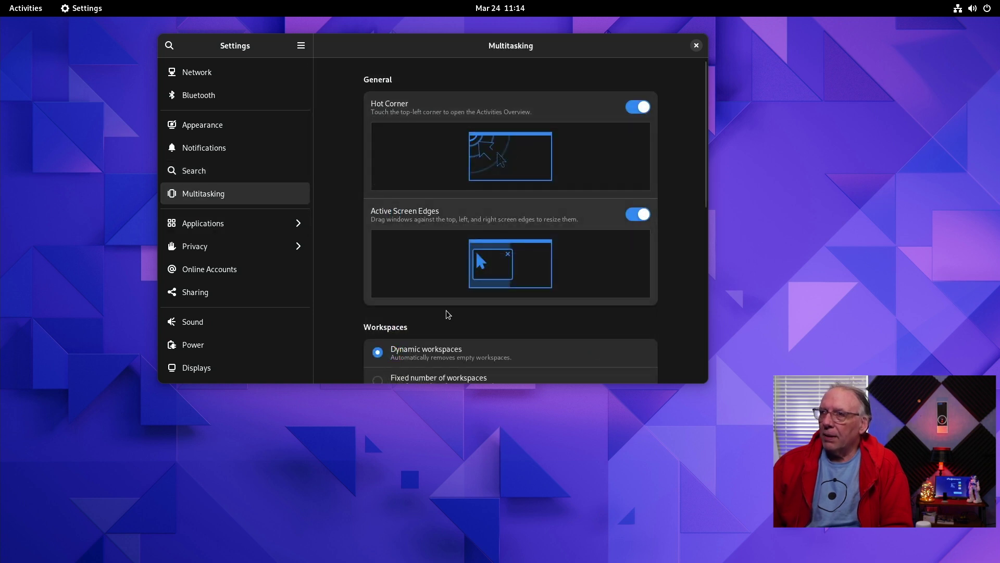
scroll(447, 310, "down", 1)
scroll(447, 310, "down", 1)
scroll(471, 273, "down", 3)
left_click(213, 223)
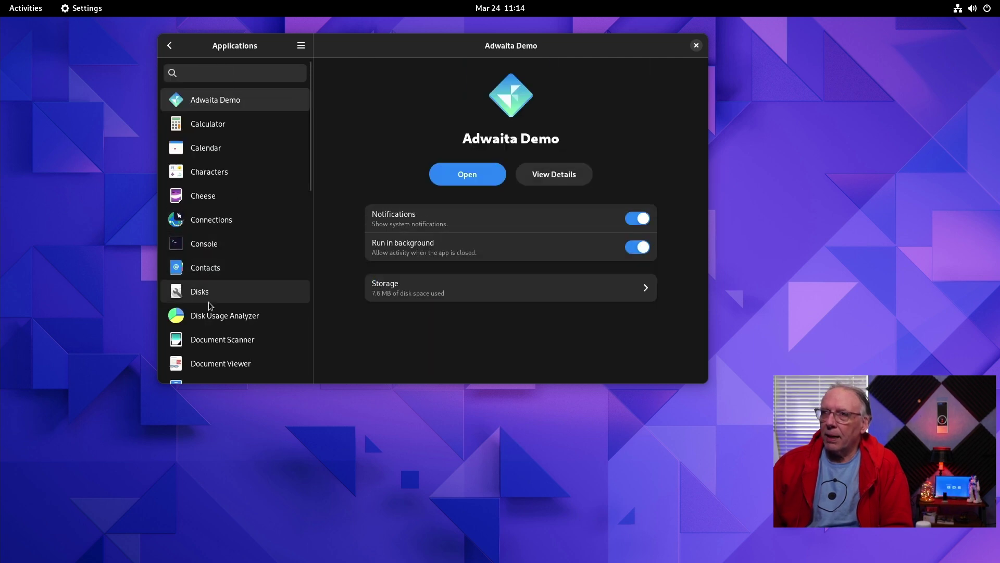
left_click(696, 45)
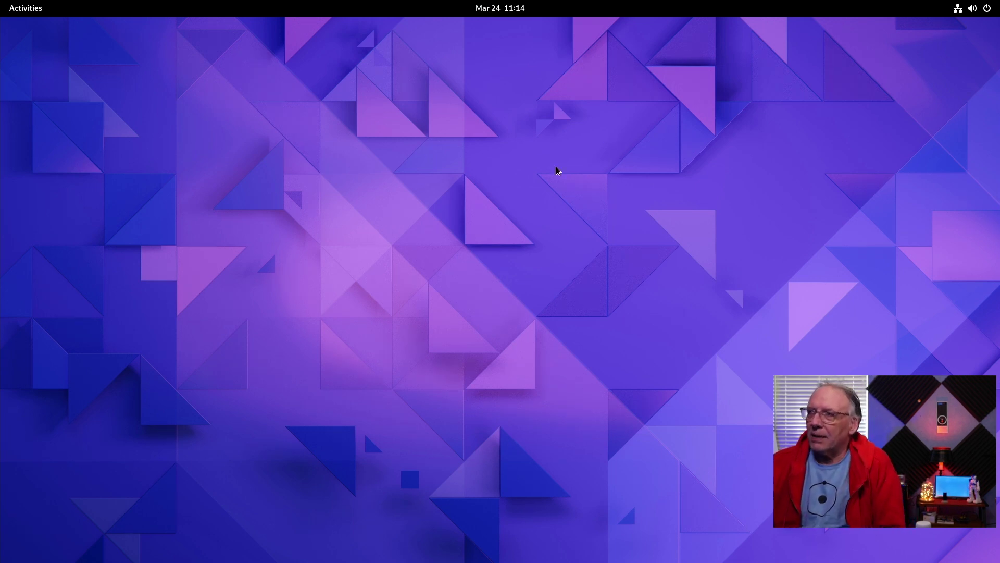
Step: Launch Text Editor from the app grid and turn on line numbers
key("super")
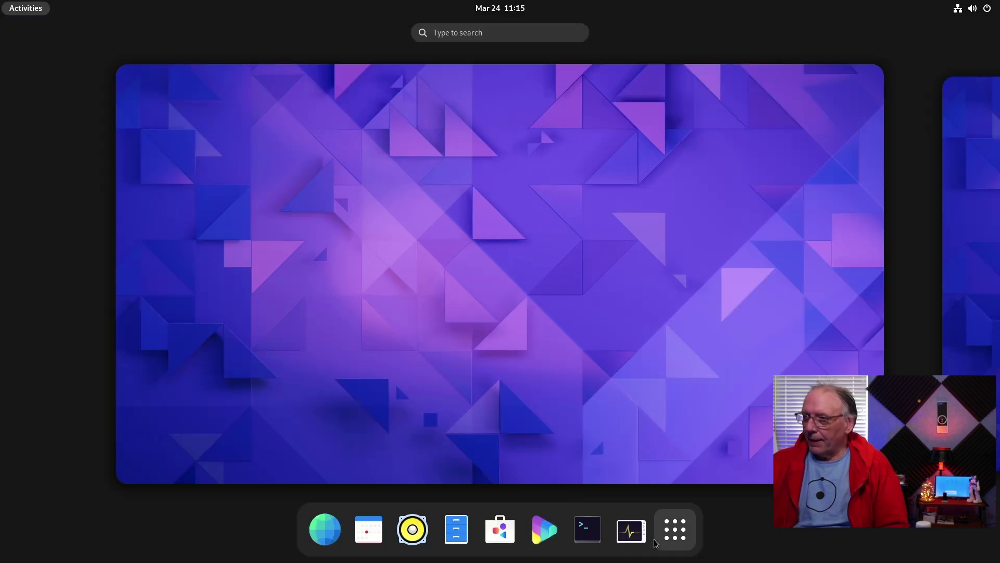
left_click(675, 529)
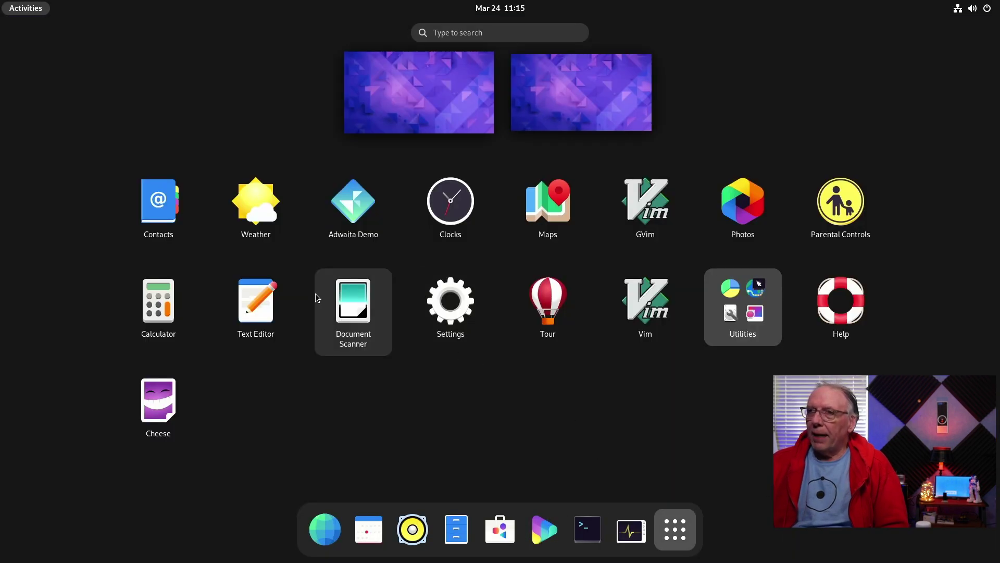
left_click(263, 304)
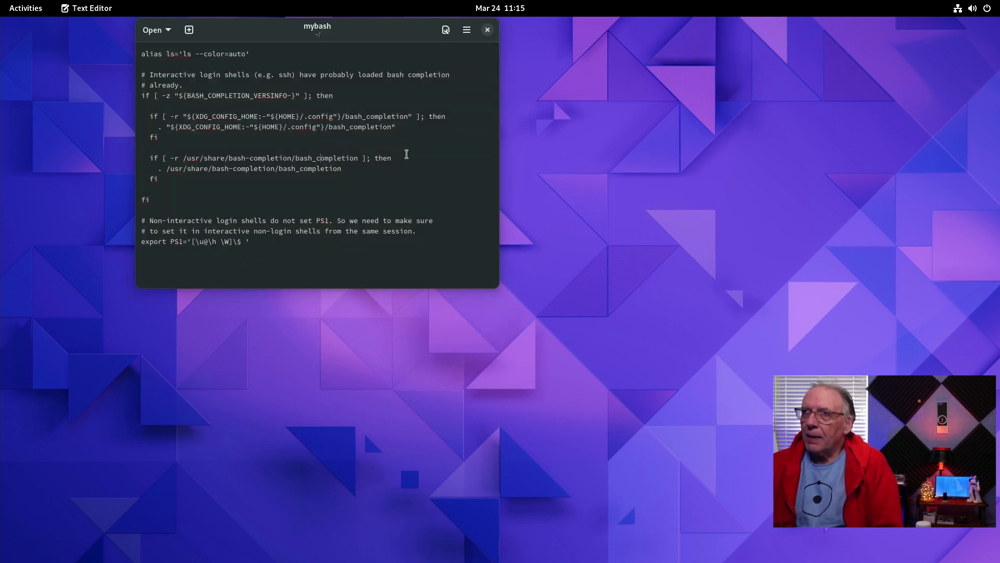
left_click(446, 29)
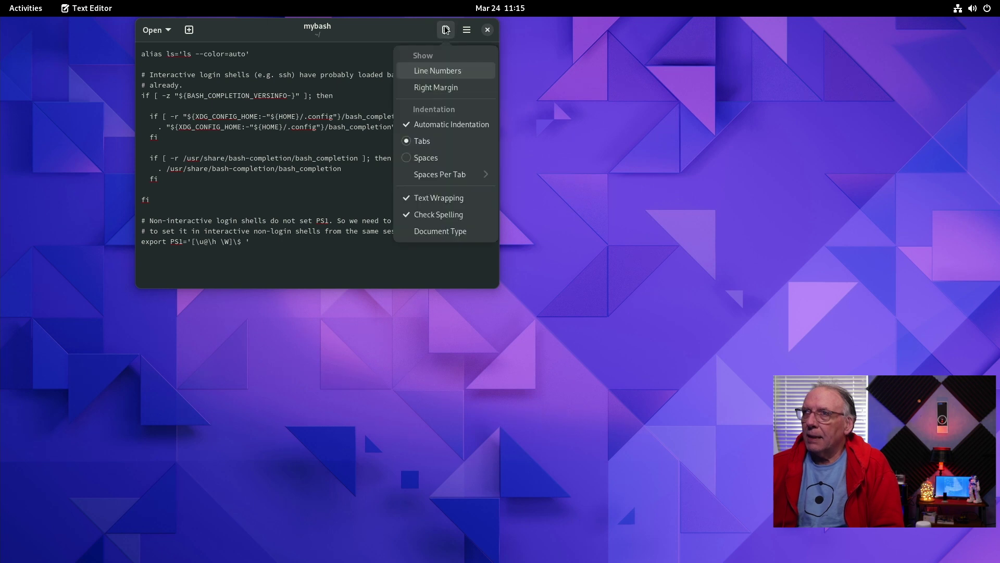
left_click(433, 70)
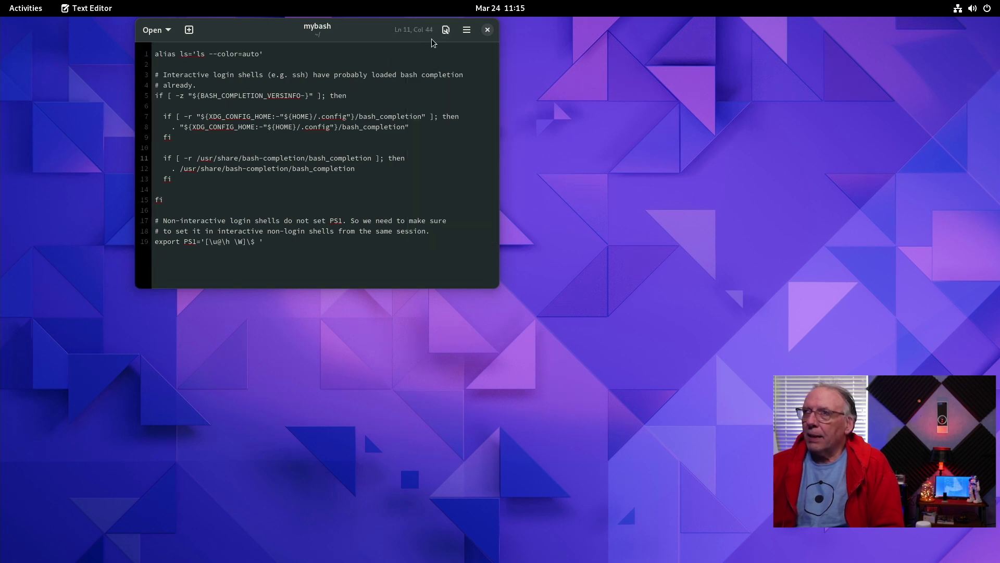
Step: Set the mybash document type to sh for shell syntax highlighting
left_click(445, 29)
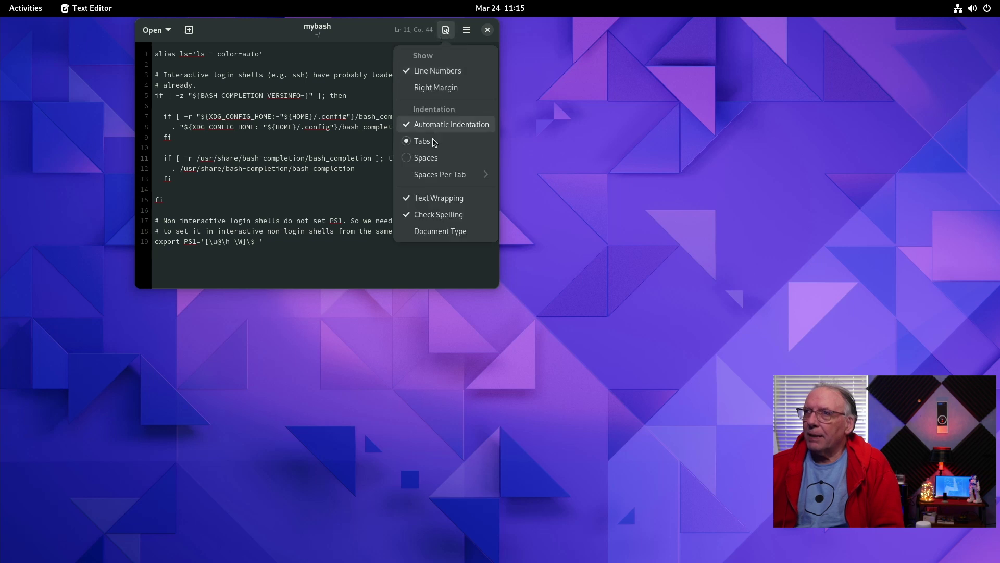
left_click(426, 231)
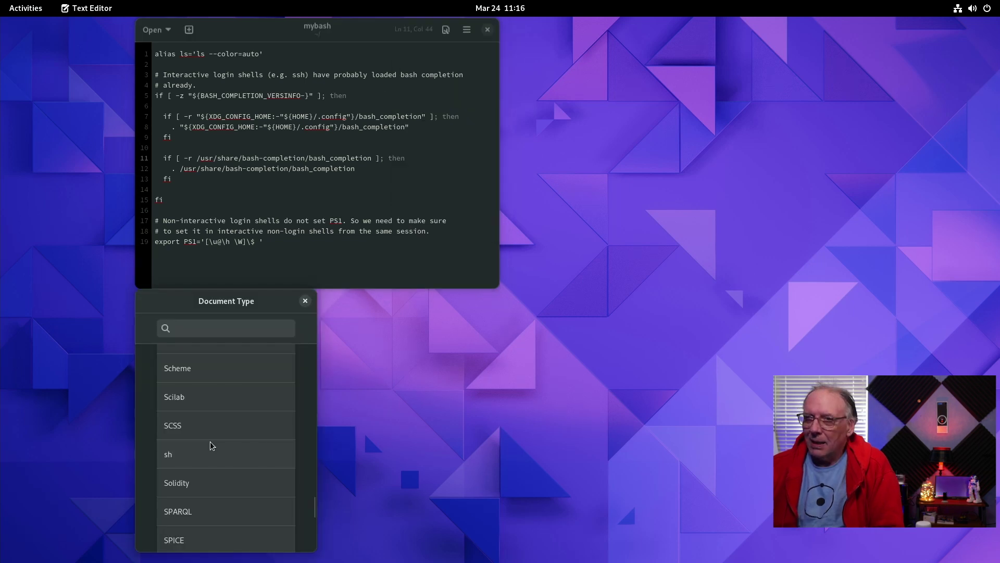
left_click(211, 444)
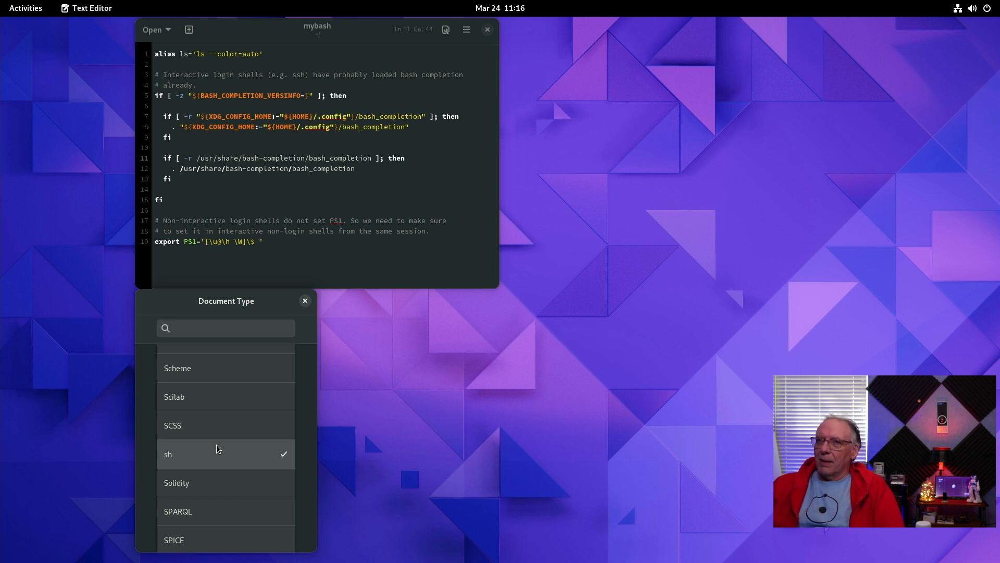
left_click(309, 303)
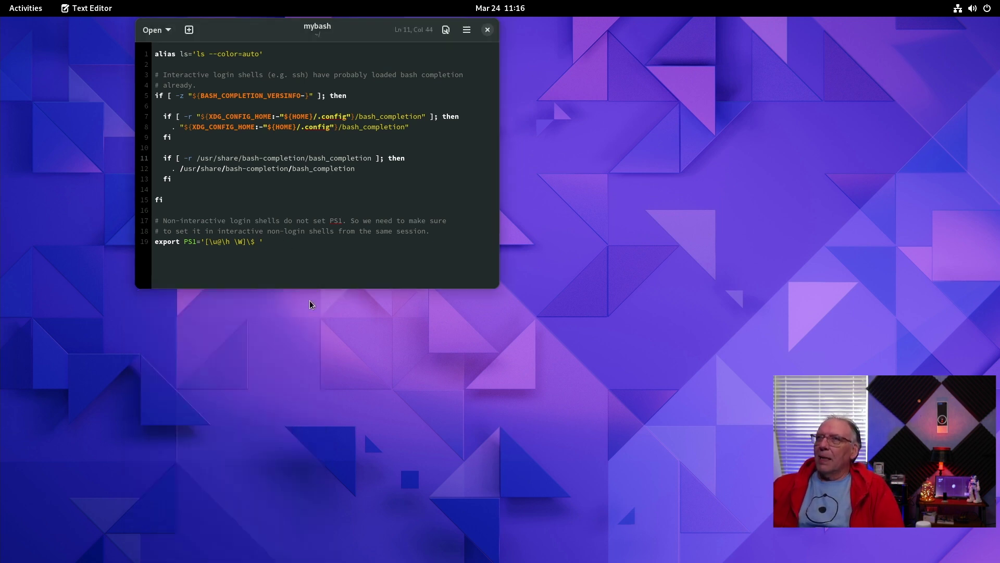
left_click(296, 256)
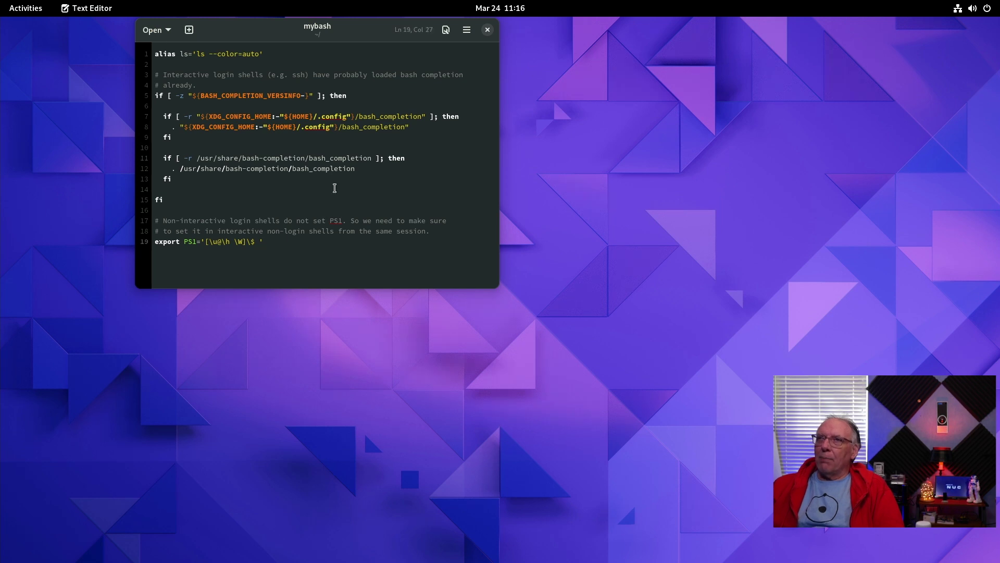
Step: Try the light, dark and follow-system editor styles, settling on dark
left_click(467, 32)
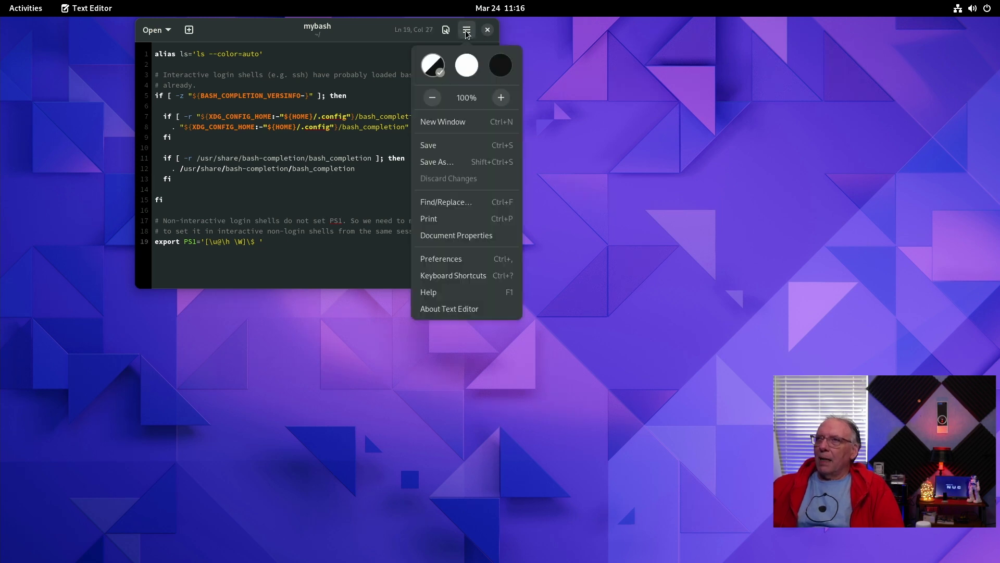
left_click(463, 70)
left_click(496, 71)
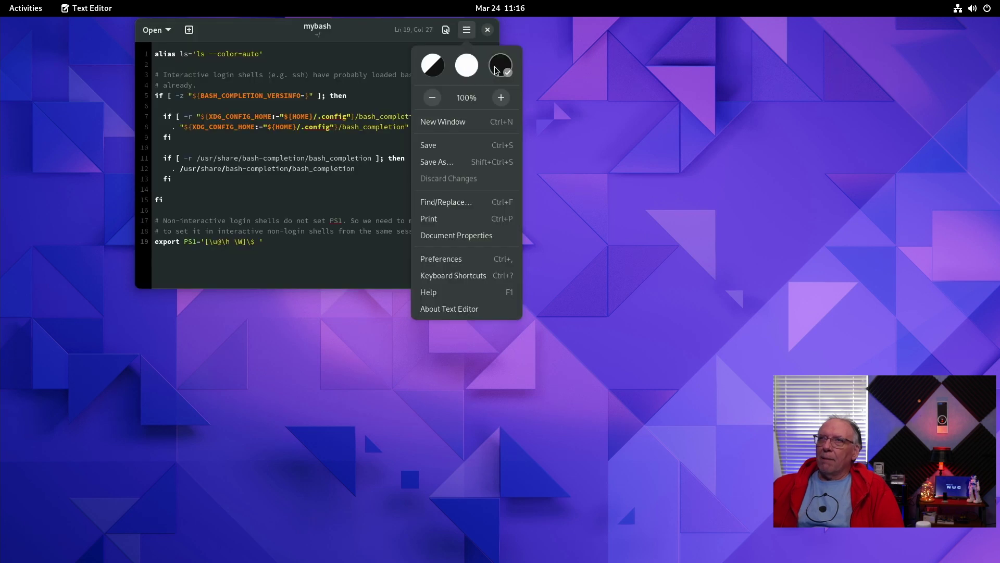
left_click(440, 73)
left_click(499, 62)
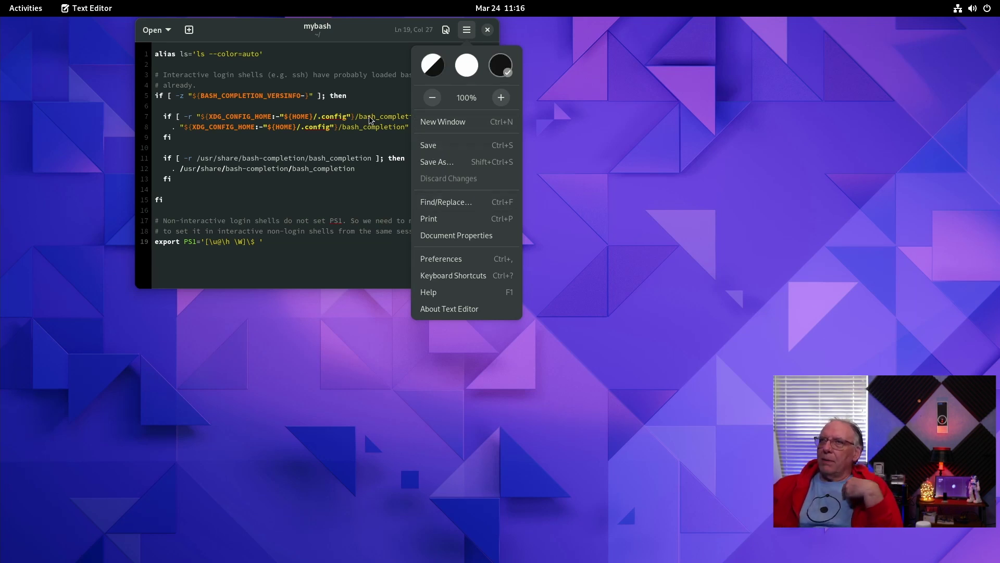
left_click(371, 41)
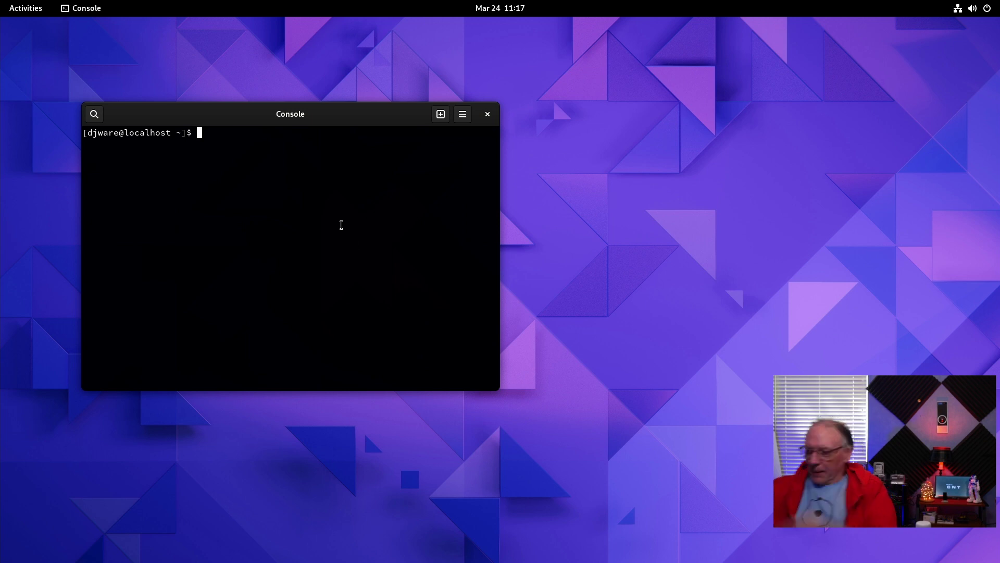
Step: Run ls -l /usr/bin to list the system executables in long format
type("ls -l /")
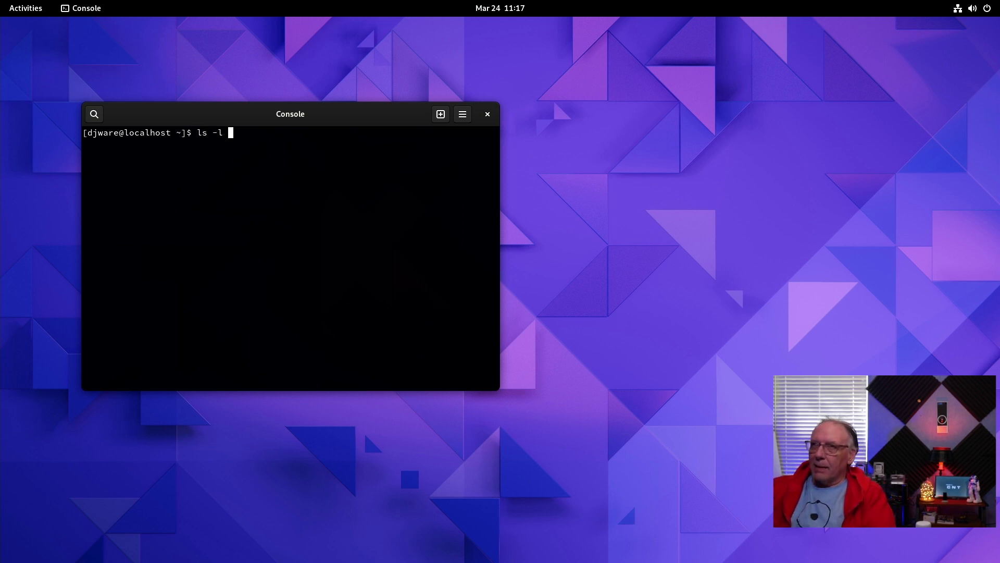
key("BackSpace")
key("BackSpace")
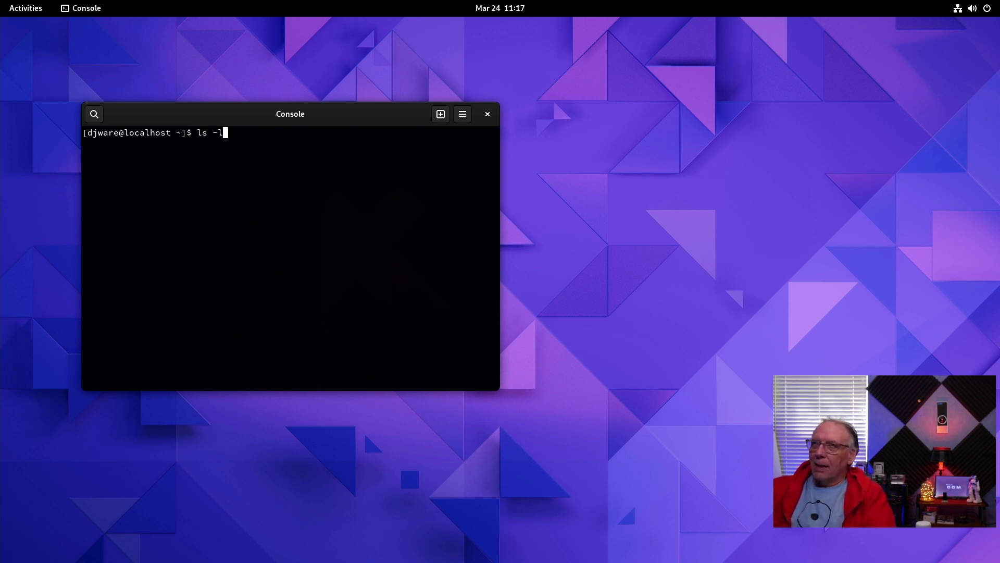
type("R")
key("BackSpace")
type("u")
key("BackSpace")
type("/usr/bin")
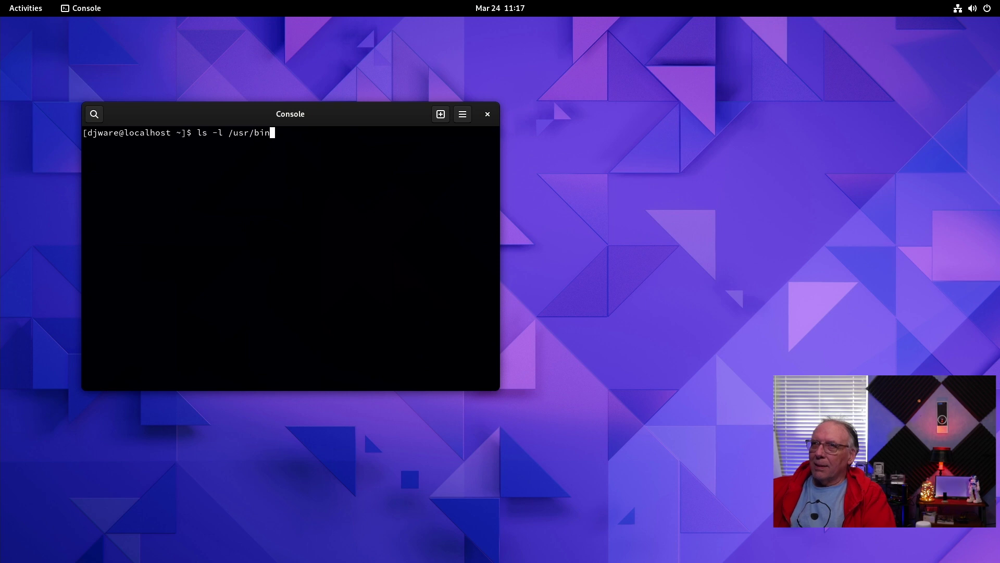
key("Return")
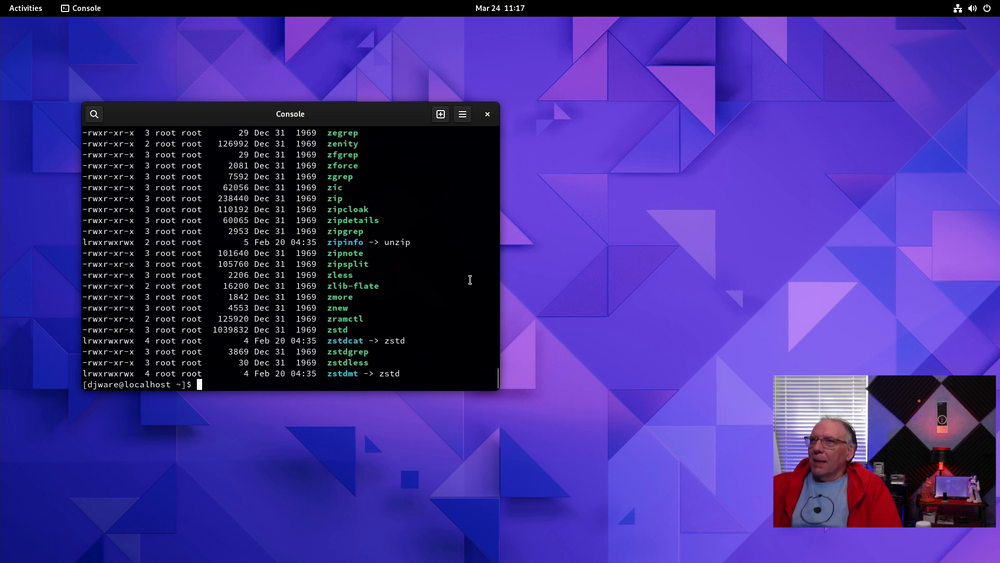
Step: Scroll back through the listing and move the Console window right and down
scroll(468, 312, "up", 3)
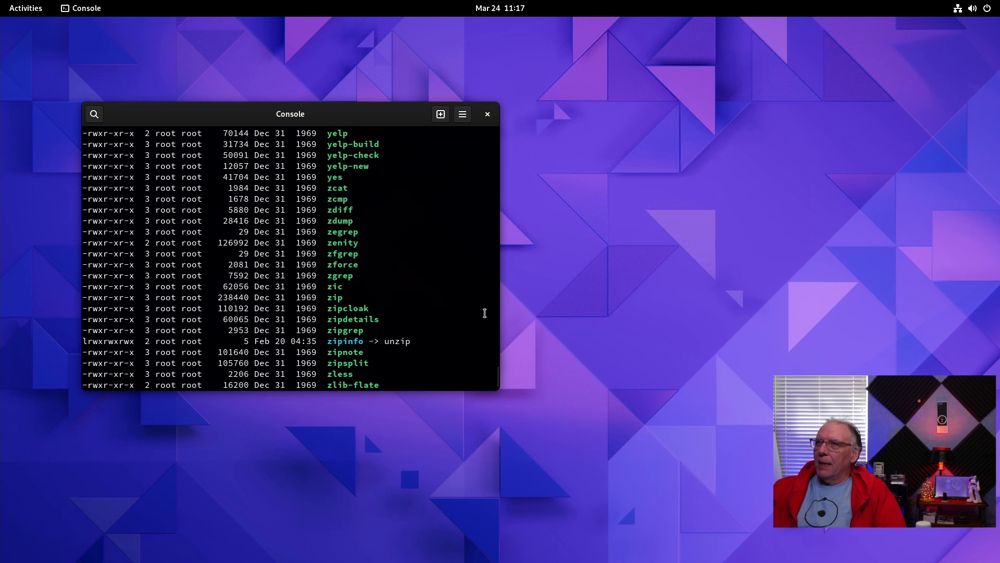
scroll(483, 310, "up", 6)
scroll(484, 307, "up", 20)
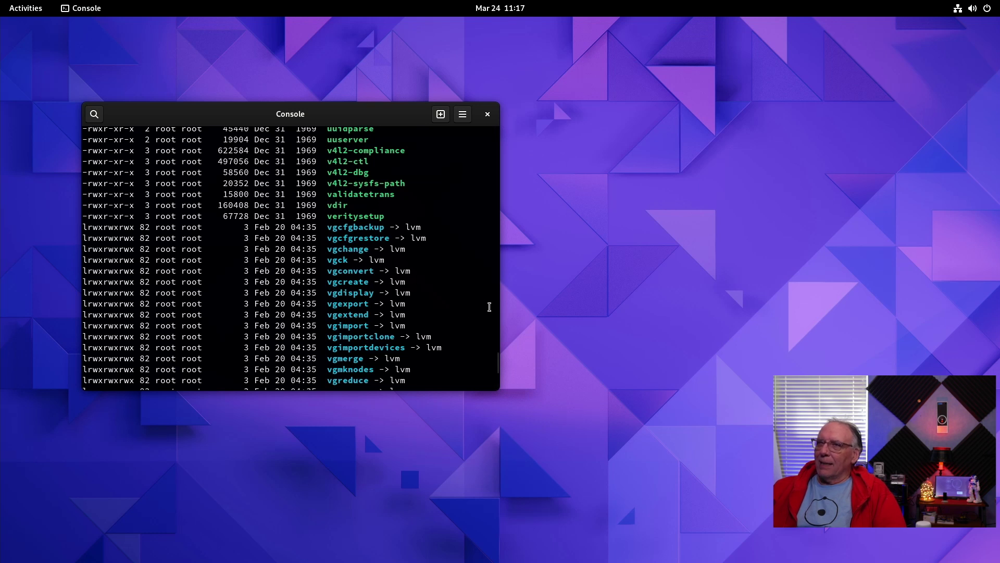
scroll(432, 306, "up", 6)
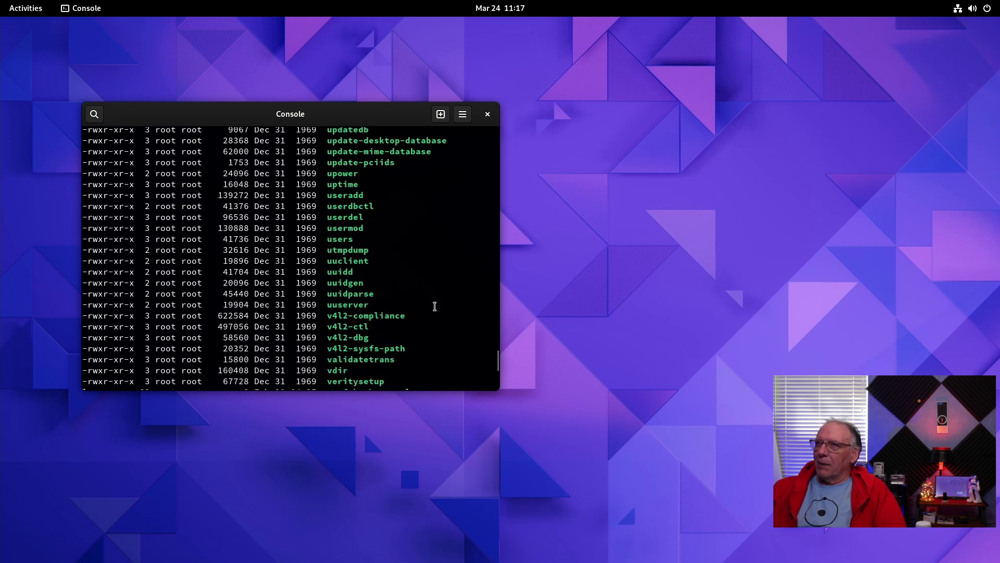
scroll(432, 305, "up", 1)
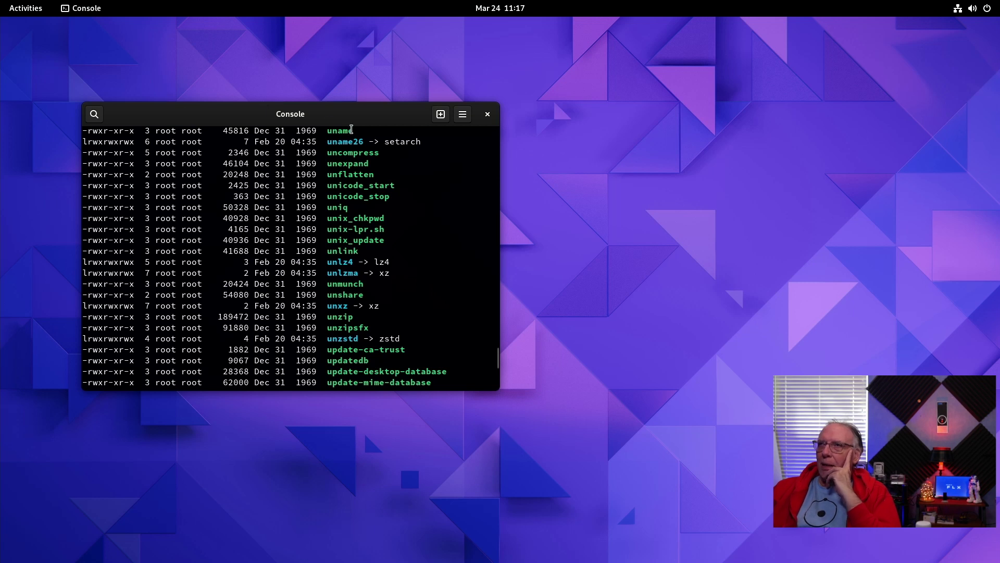
left_click_drag(361, 113, 468, 131)
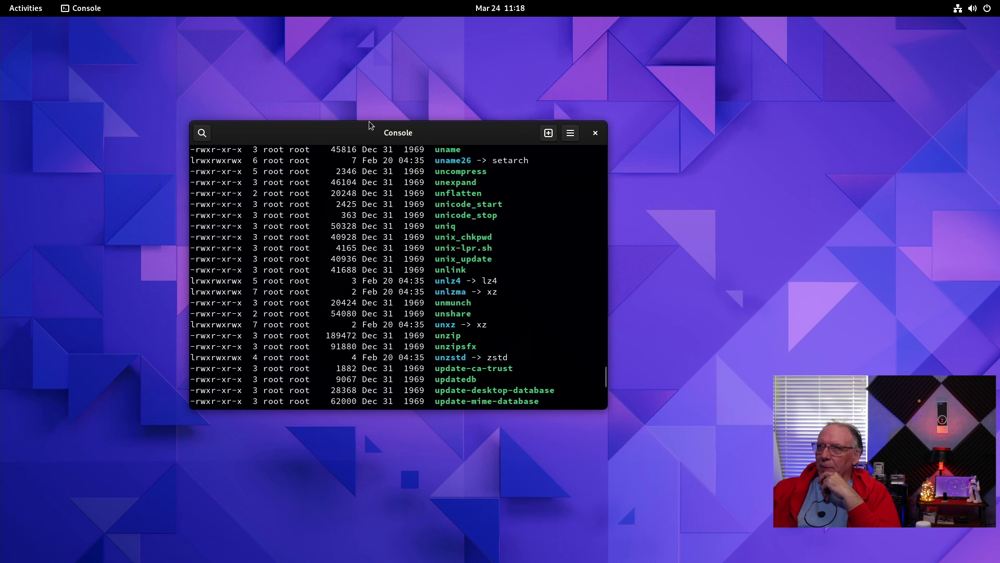
scroll(416, 240, "down", 15)
Step: Become root with sudo su -, then exit back to the user prompt
scroll(410, 228, "down", 10)
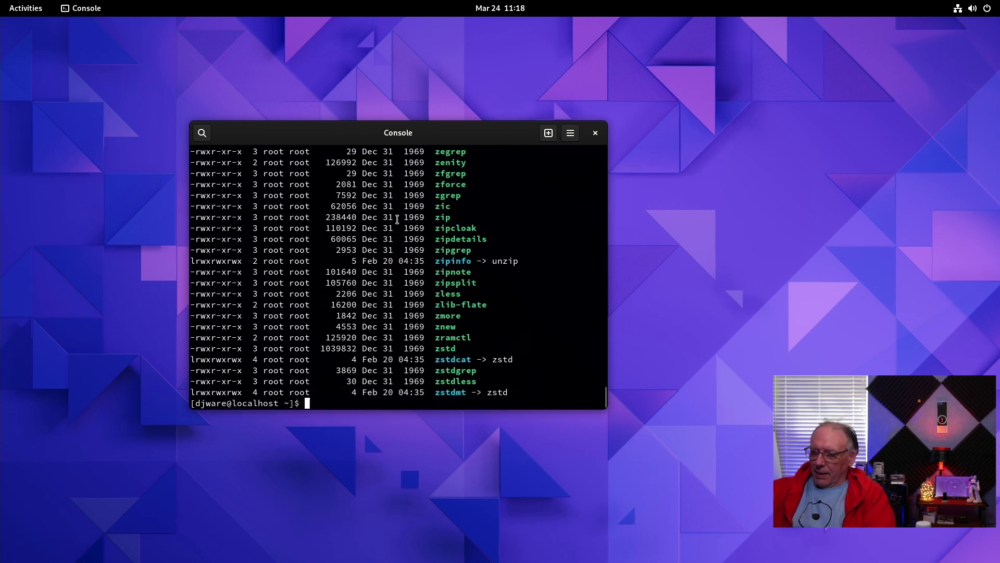
type("sud")
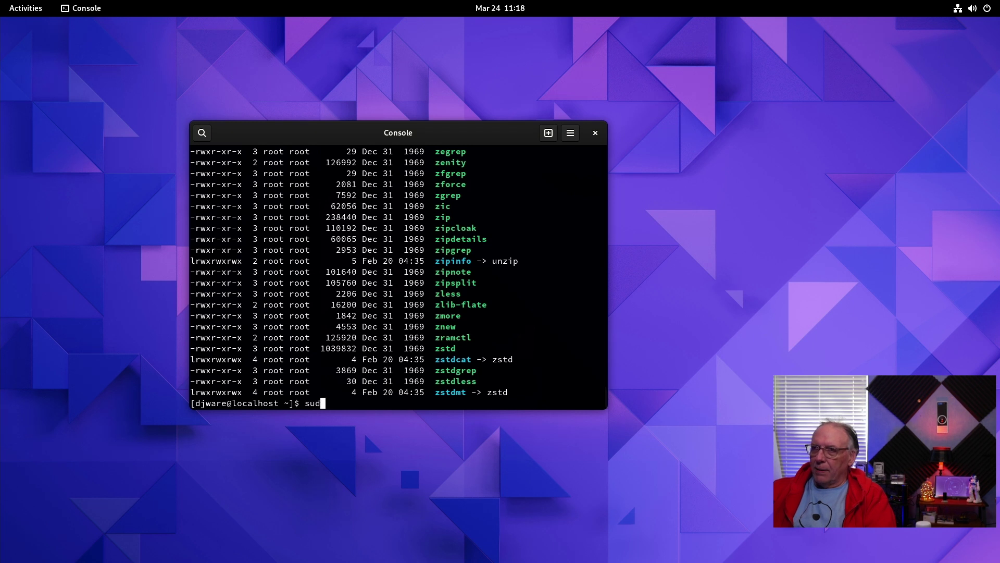
type("o su -")
key("Return")
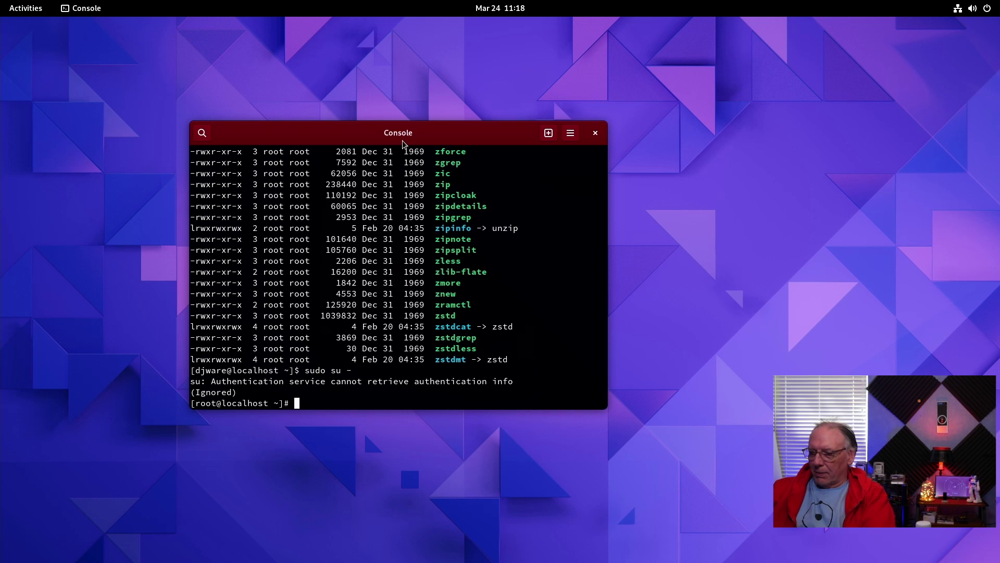
type("exit")
key("Return")
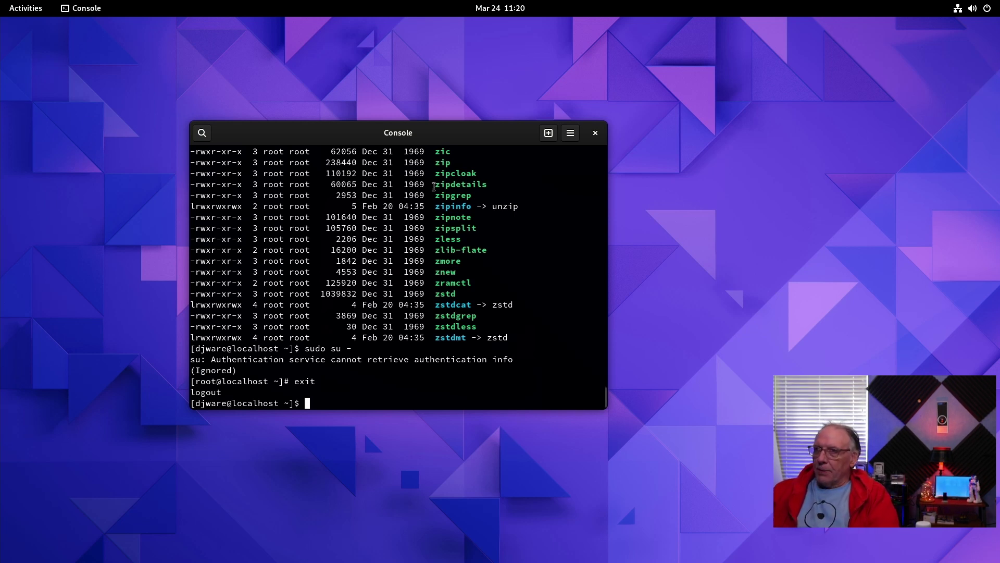
Step: Launch Connections, open and dismiss the new-connection form, then close the app
key("super")
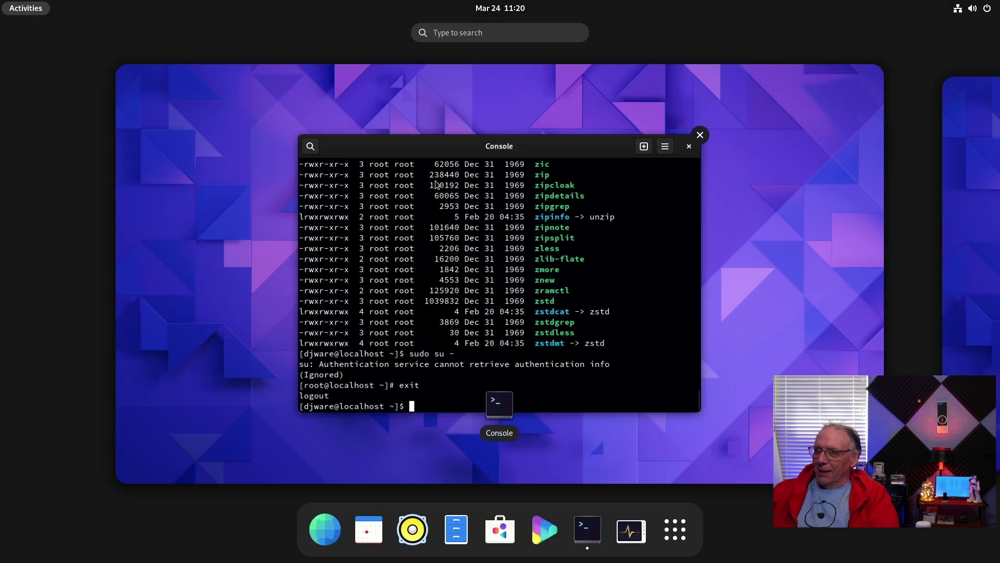
left_click(676, 529)
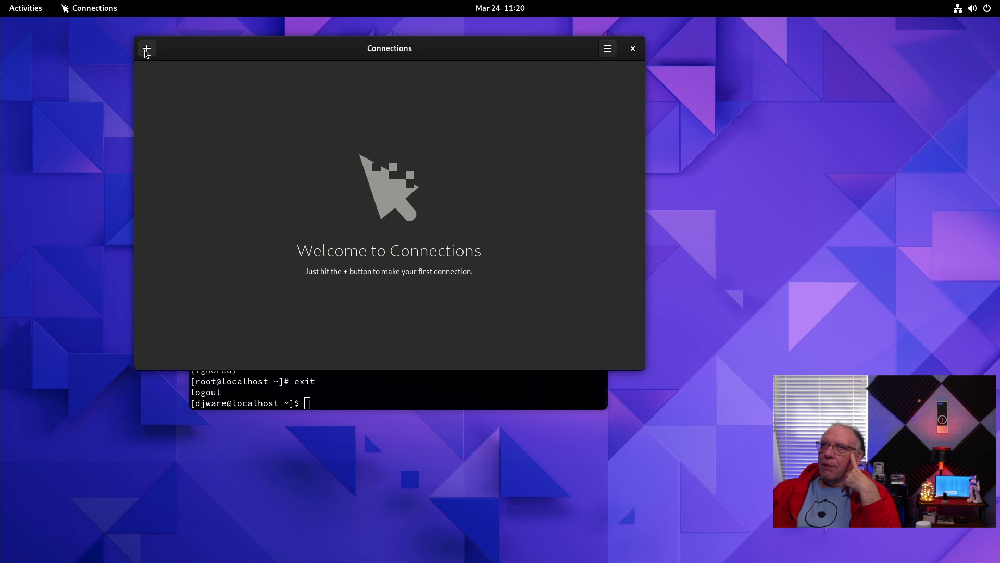
left_click(146, 52)
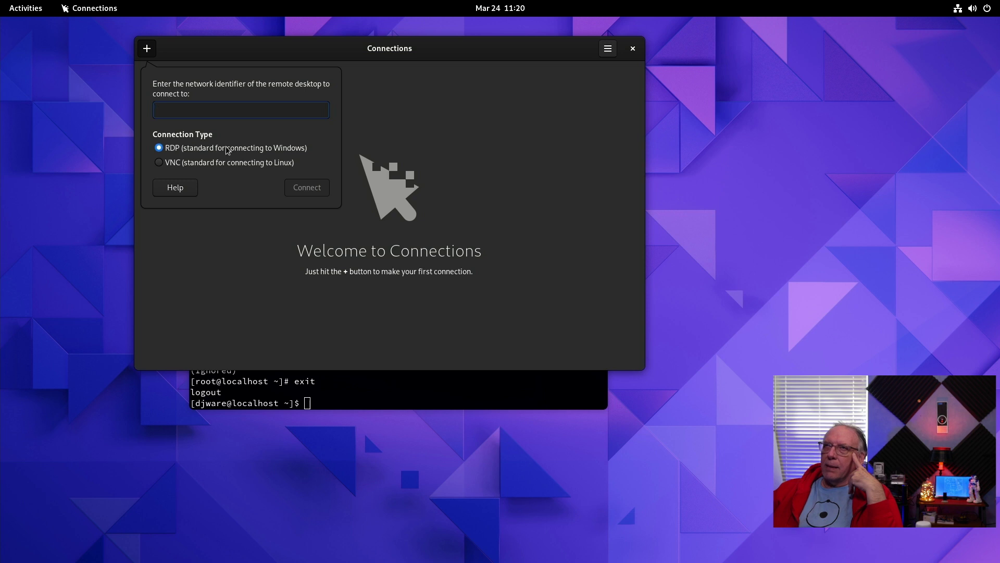
left_click(631, 50)
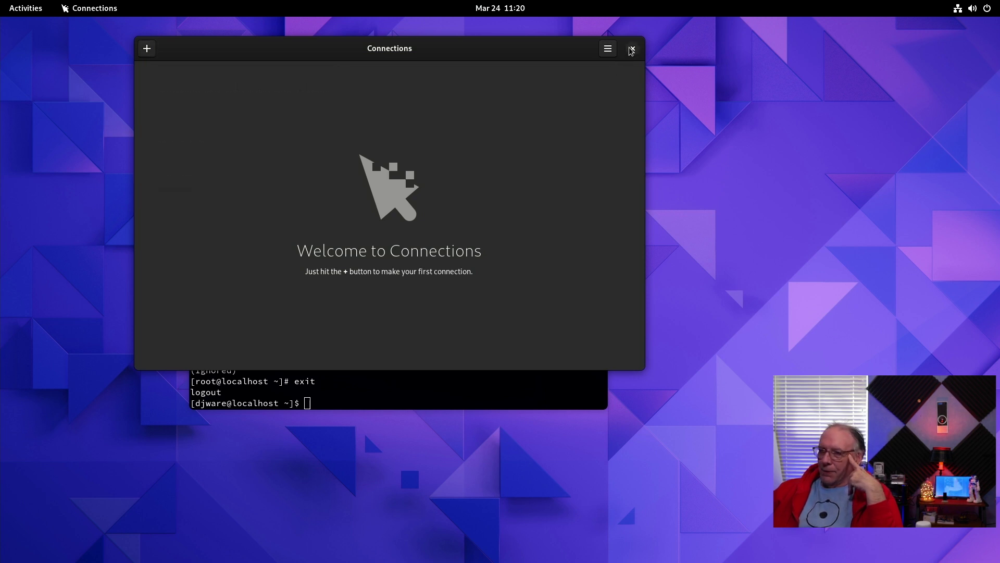
left_click(631, 49)
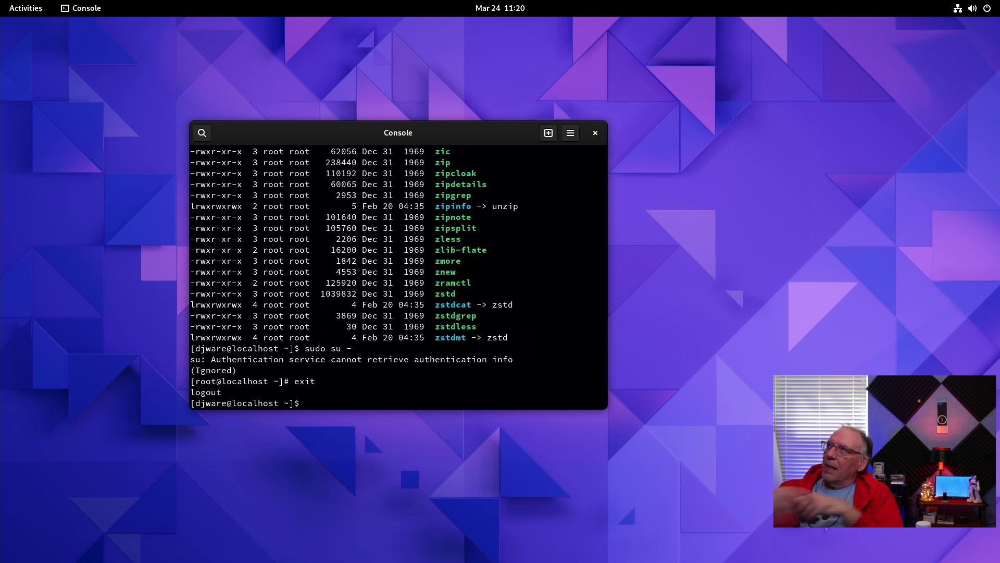
Step: Open the system menu showing volume, Wired Connected and Balanced power, then the Activities overview
left_click(966, 11)
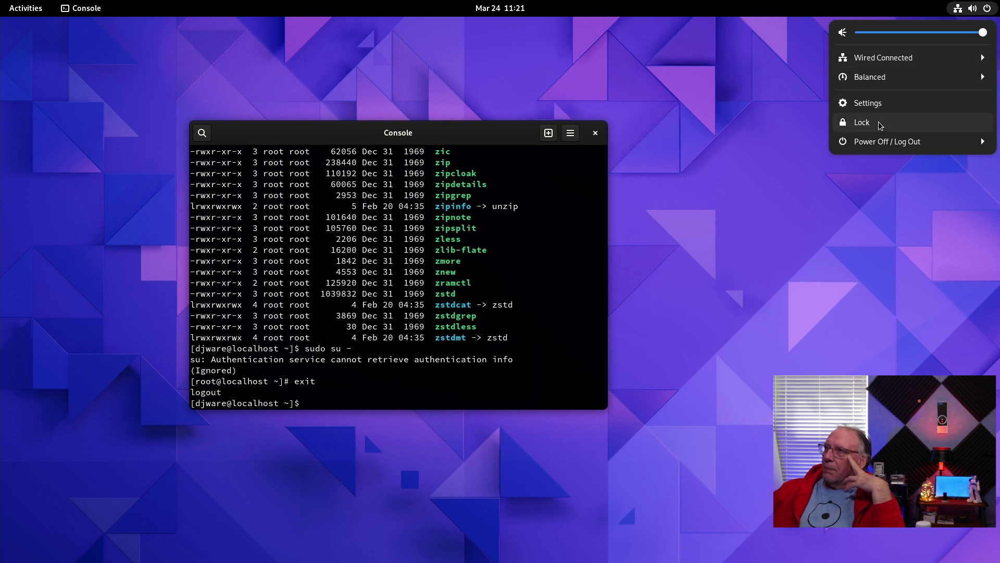
key("super")
Step: Launch Files from the dash, opening a window on the Home folder
left_click(458, 527)
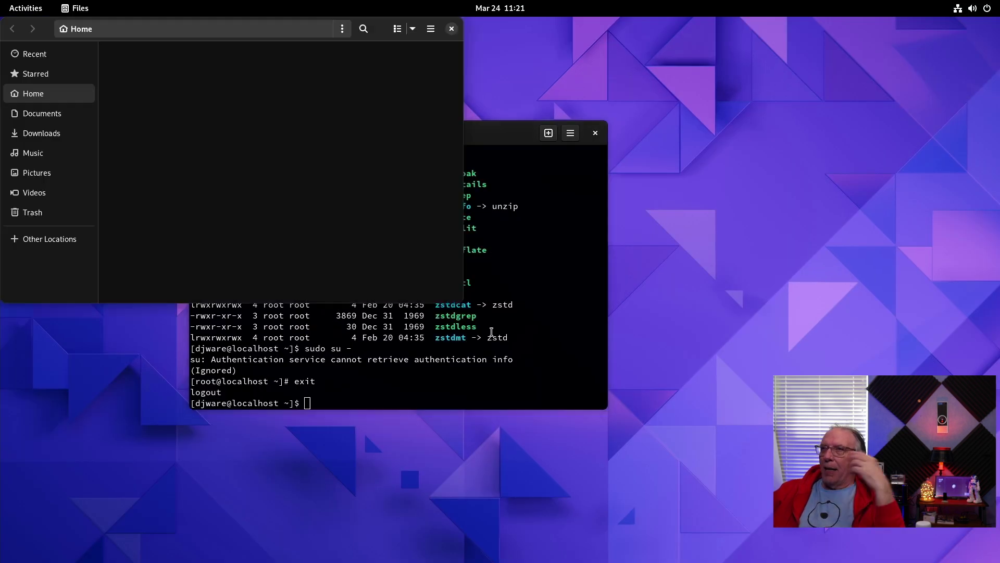